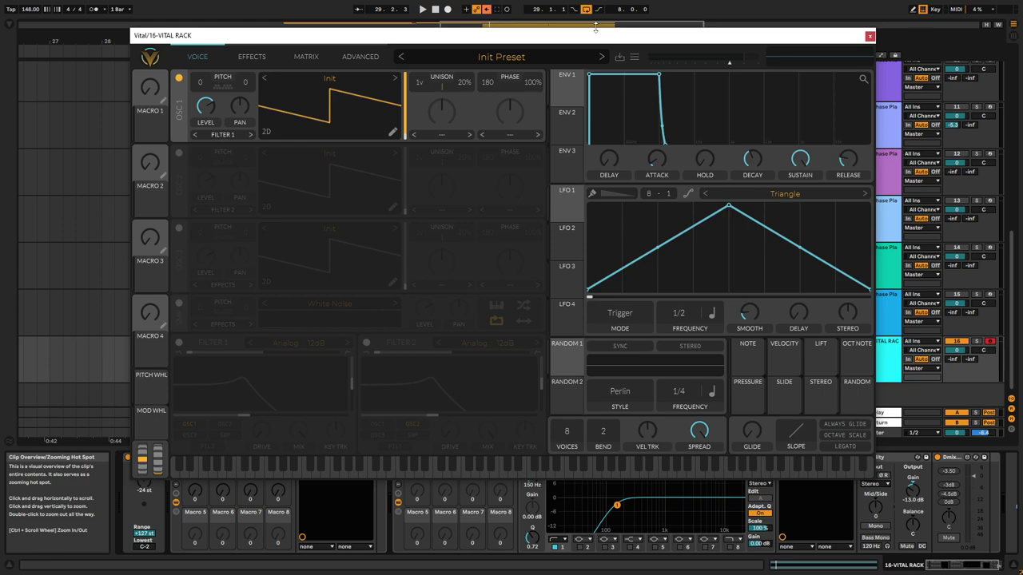
left_click(513, 133)
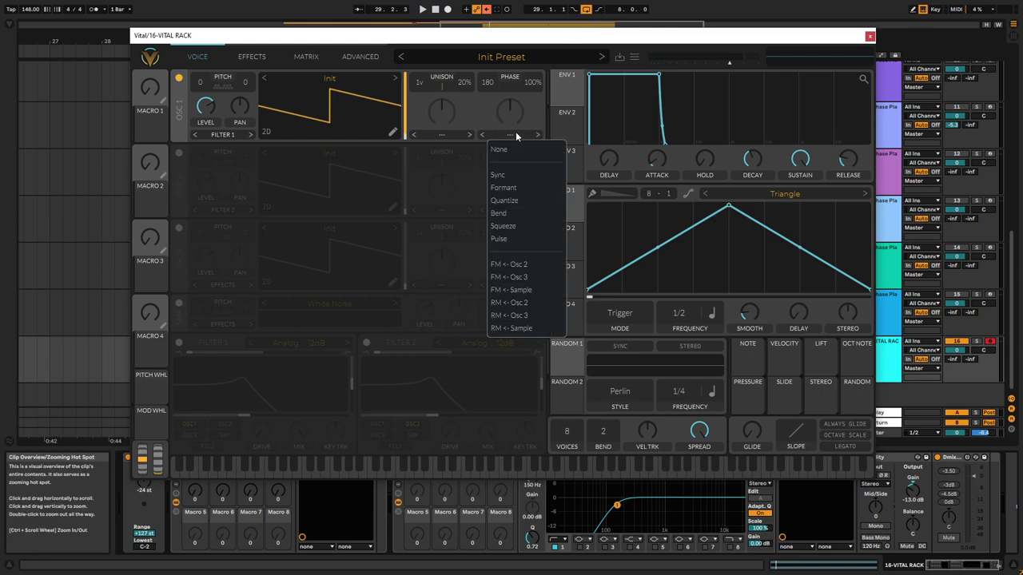
left_click(552, 201)
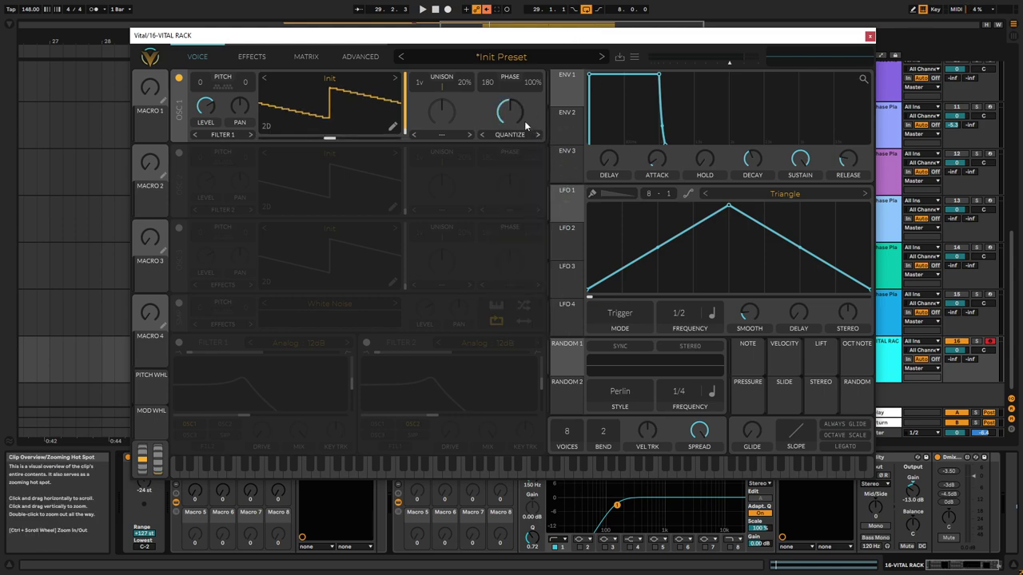
left_click_drag(512, 117, 504, 128)
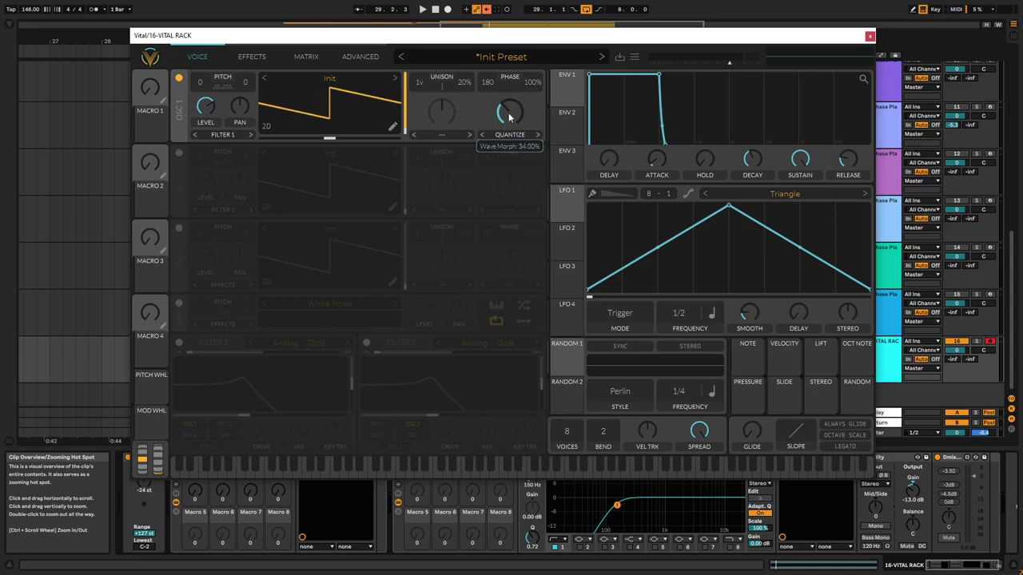
left_click(508, 135)
left_click(516, 149)
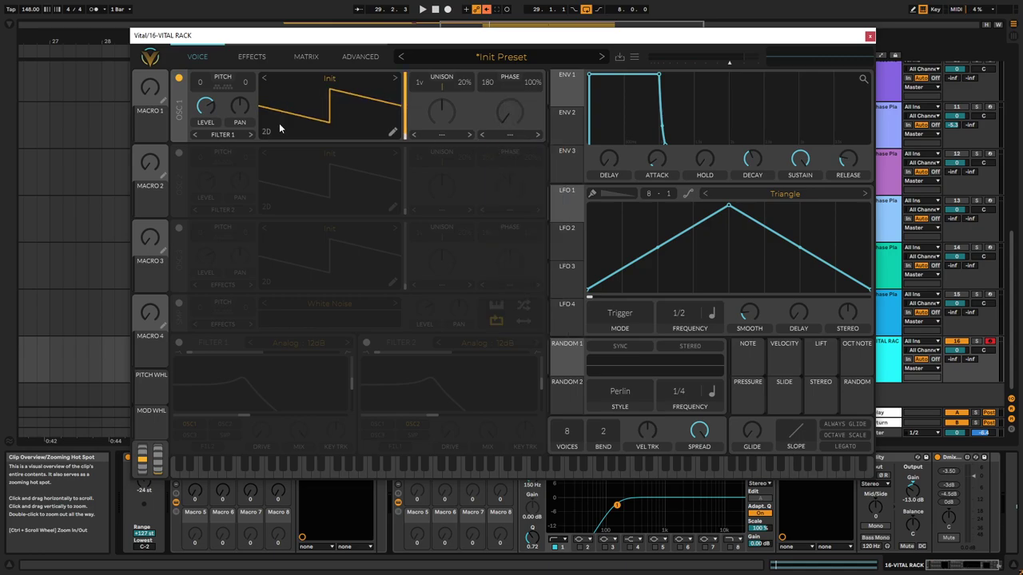
Flatten oscillator 1's waveform in the wavetable editor and raise a single high harmonic to build a high-frequency tone.
left_click(392, 133)
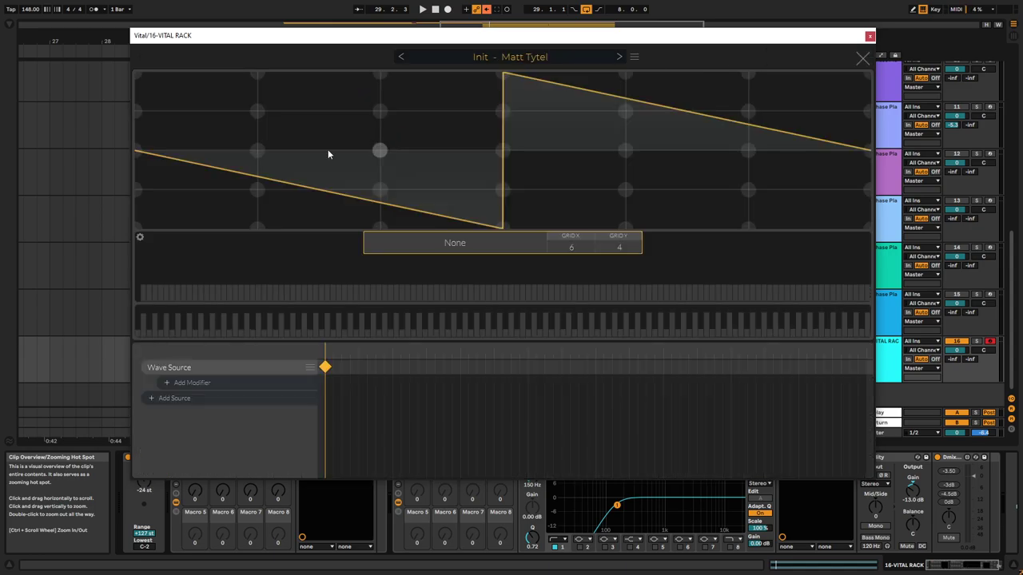
left_click_drag(235, 152, 1019, 153)
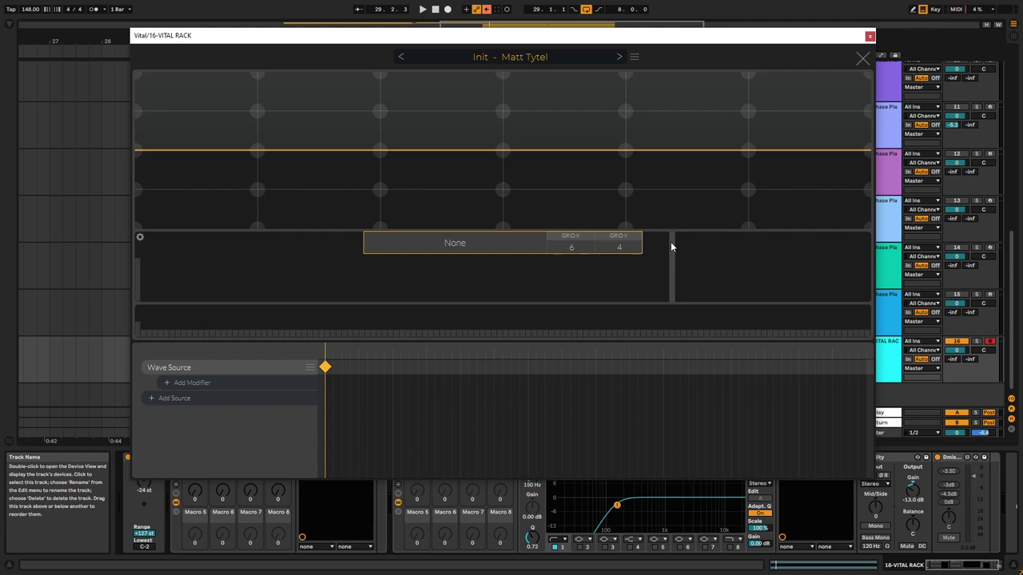
left_click(672, 243)
mouse_move(674, 241)
left_mouse_down()
mouse_move(686, 225)
mouse_move(671, 247)
mouse_move(678, 242)
mouse_move(679, 303)
left_mouse_up()
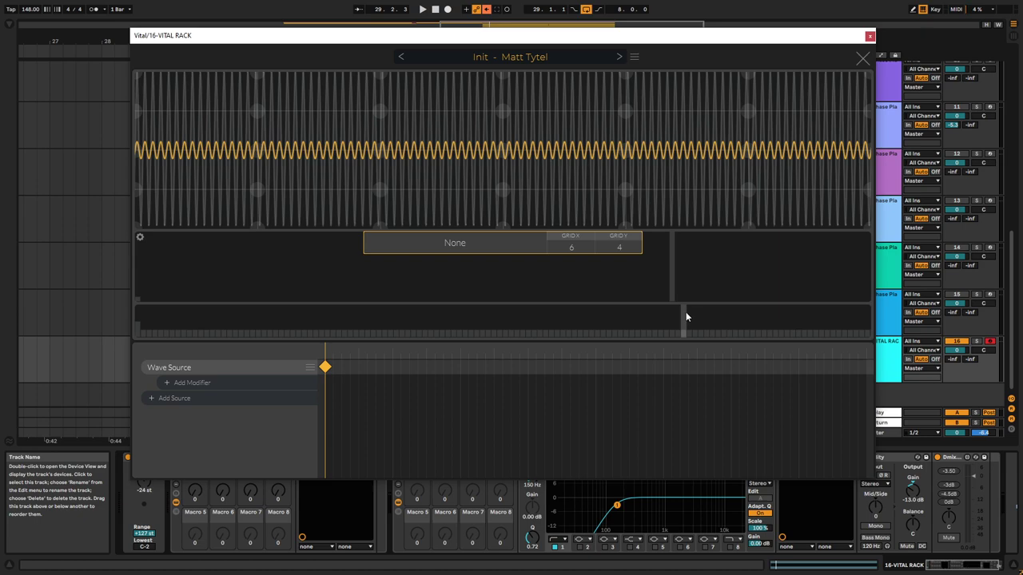
left_click(861, 61)
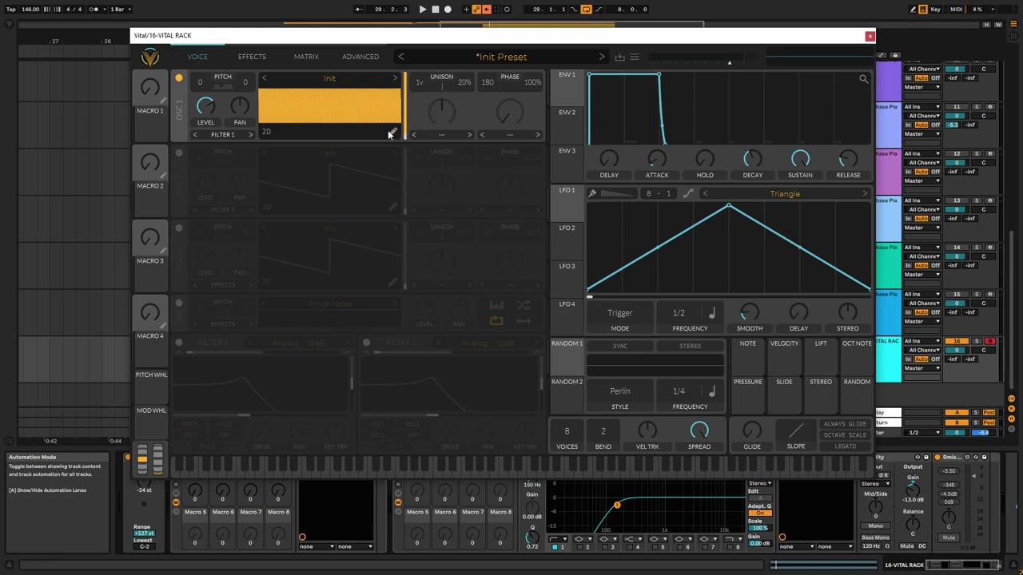
Set oscillator 1's wave morph to Quantize at 44%.
left_click(508, 135)
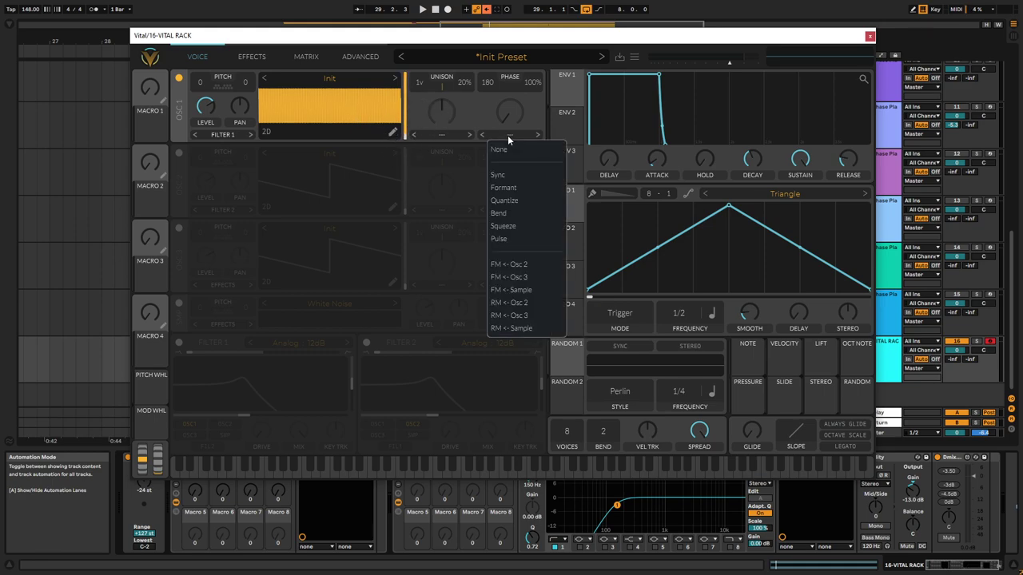
left_click(510, 203)
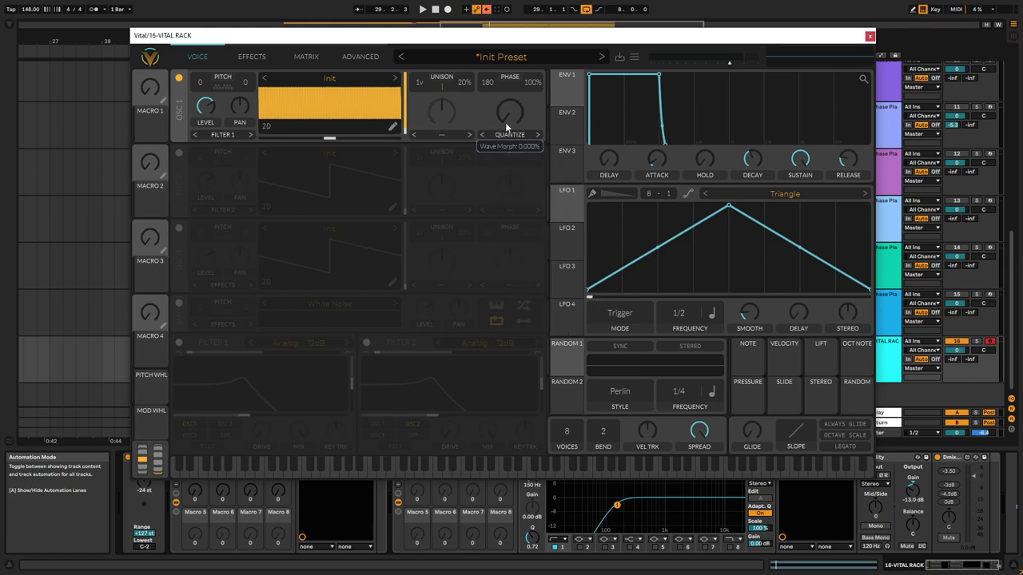
mouse_move(504, 117)
left_mouse_down()
mouse_move(503, 84)
mouse_move(509, 117)
mouse_move(504, 108)
left_mouse_up()
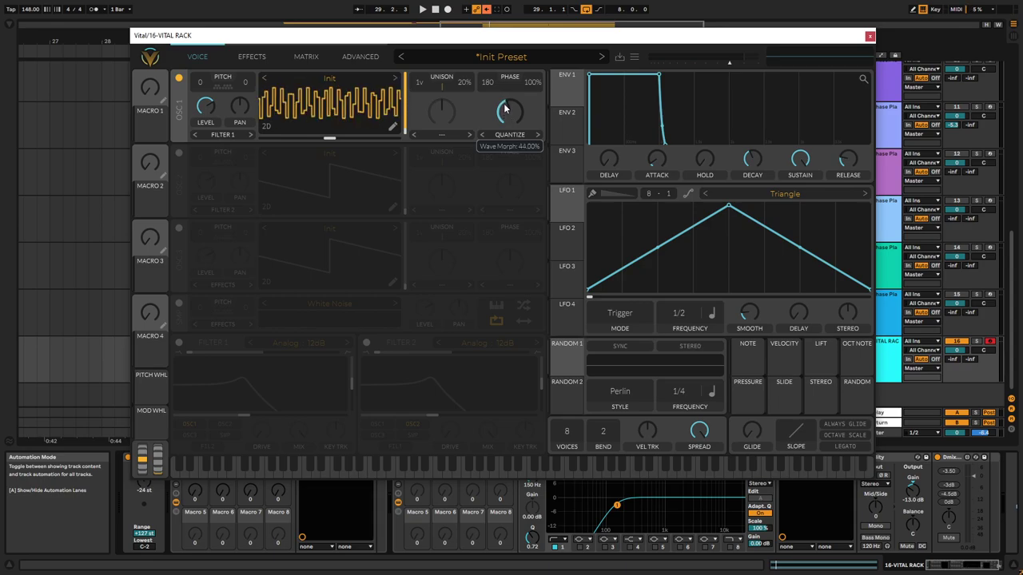
Audition the quantized oscillator by playing notes in different keyboard octaves.
key("g")
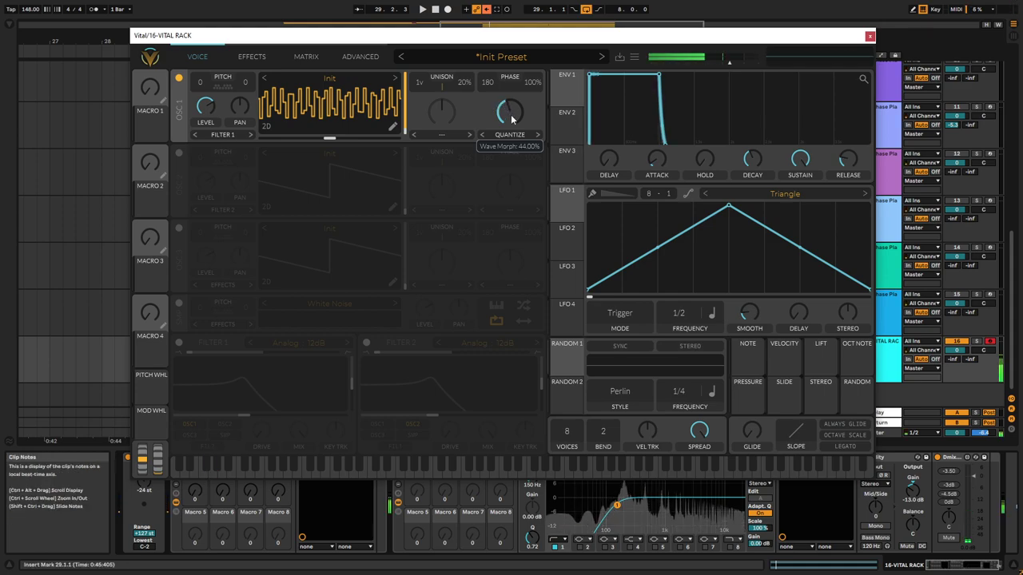
mouse_move(512, 118)
left_mouse_down()
mouse_move(512, 105)
mouse_move(510, 117)
left_mouse_up()
key("z")
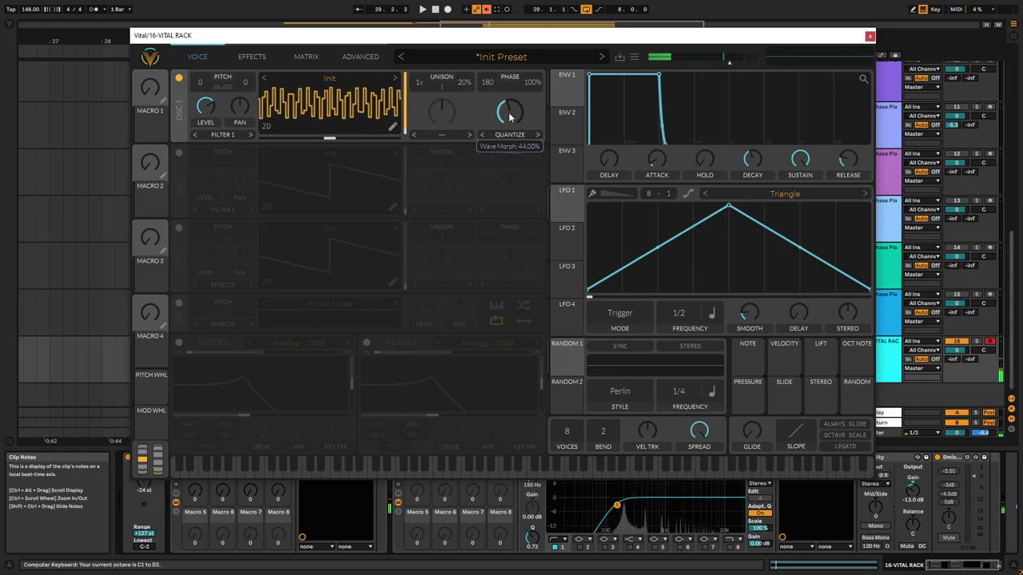
key("g")
key("x")
key("g")
key("z")
key("a")
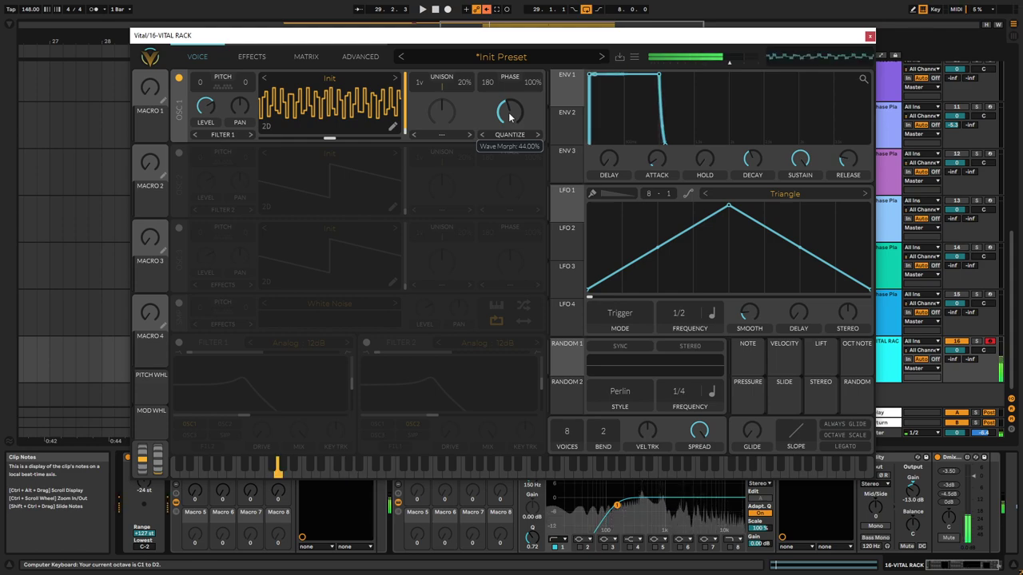
Adjust oscillator 1's Quantize amount by ear while the arrangement loop plays, and stop playback.
left_click_drag(509, 118, 510, 114)
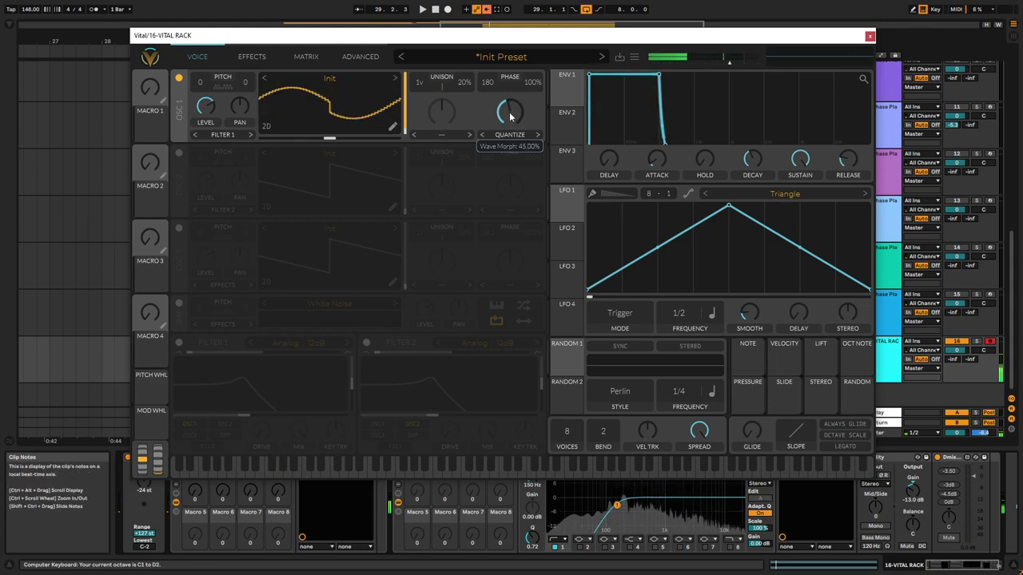
key("space")
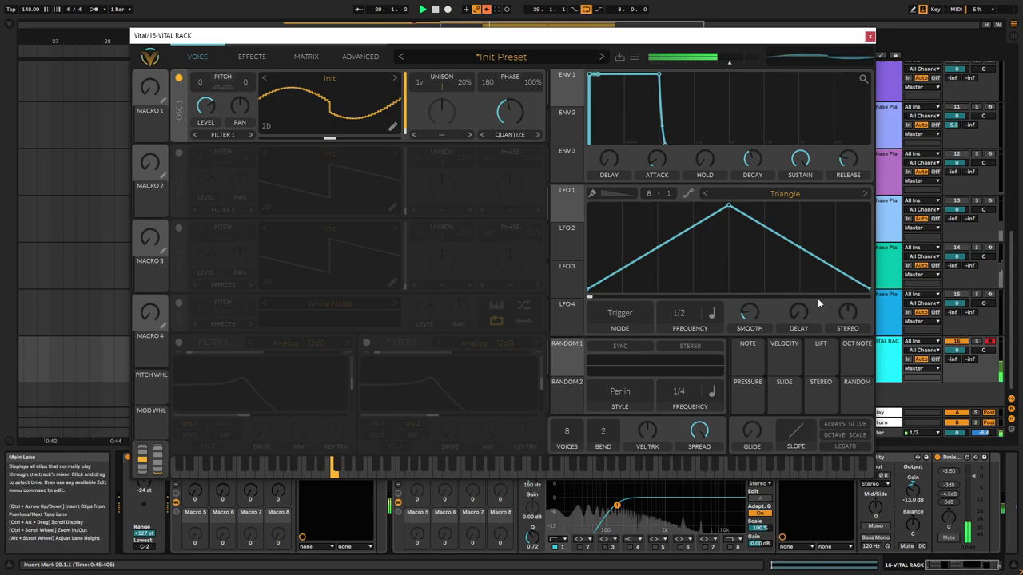
left_click_drag(516, 119, 525, 136)
key("space")
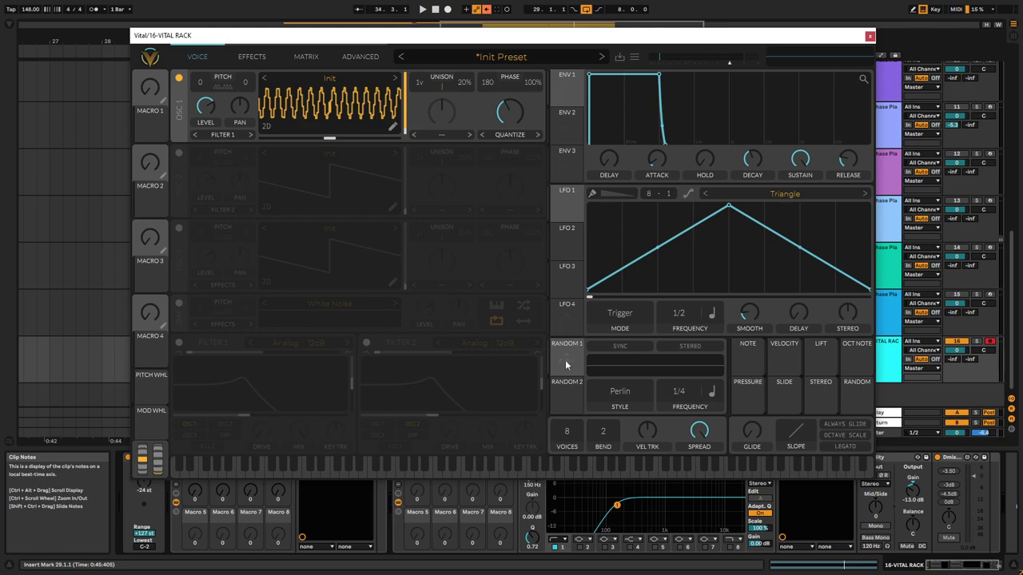
Set Random 1 to Sample & Hold at 1/16 and modulate oscillator 1's Quantize amount with it by about 0.145.
left_click(616, 391)
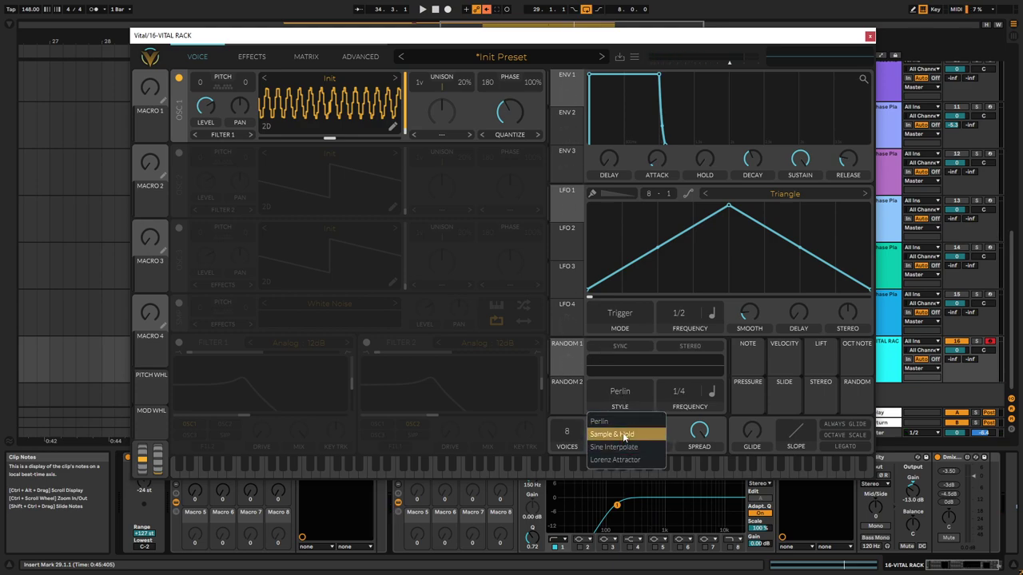
left_click(623, 435)
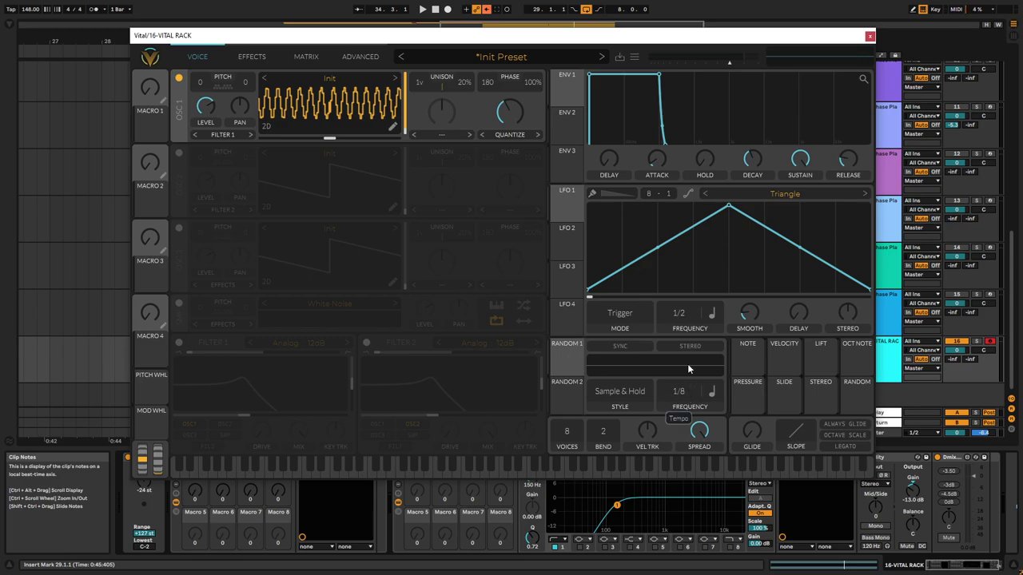
left_click_drag(688, 365, 688, 353)
left_click_drag(572, 362, 511, 119)
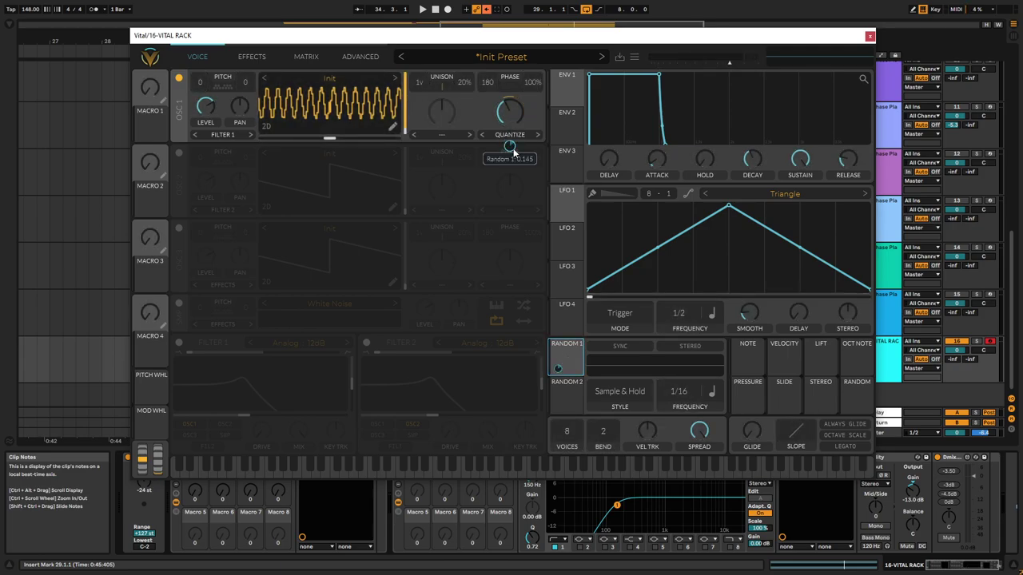
With the loop playing, enable Filter 1 as Analog 24dB and shift its blend from low pass towards band pass.
key("space")
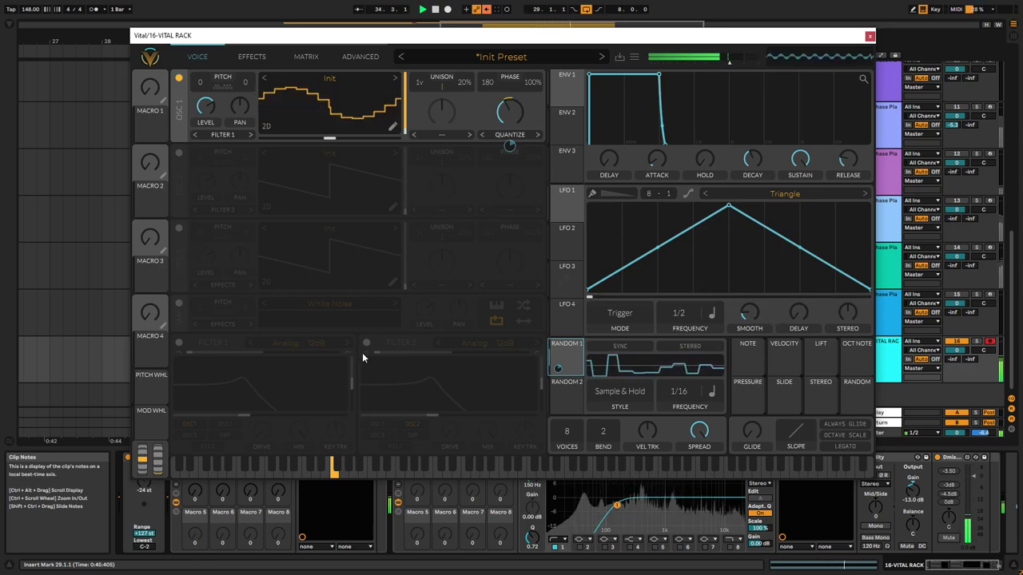
left_click(179, 343)
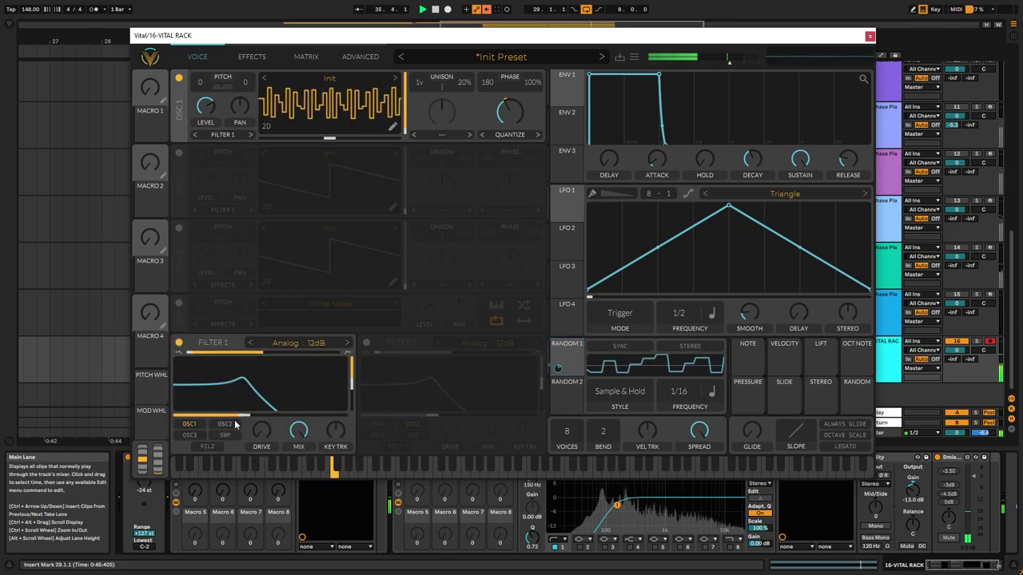
left_click(348, 343)
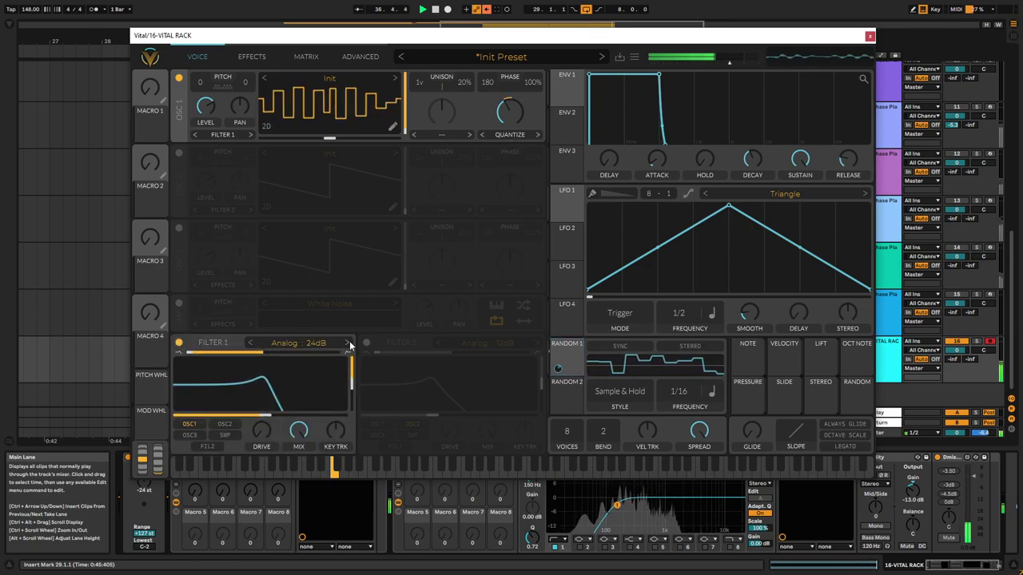
left_click_drag(209, 352, 288, 355)
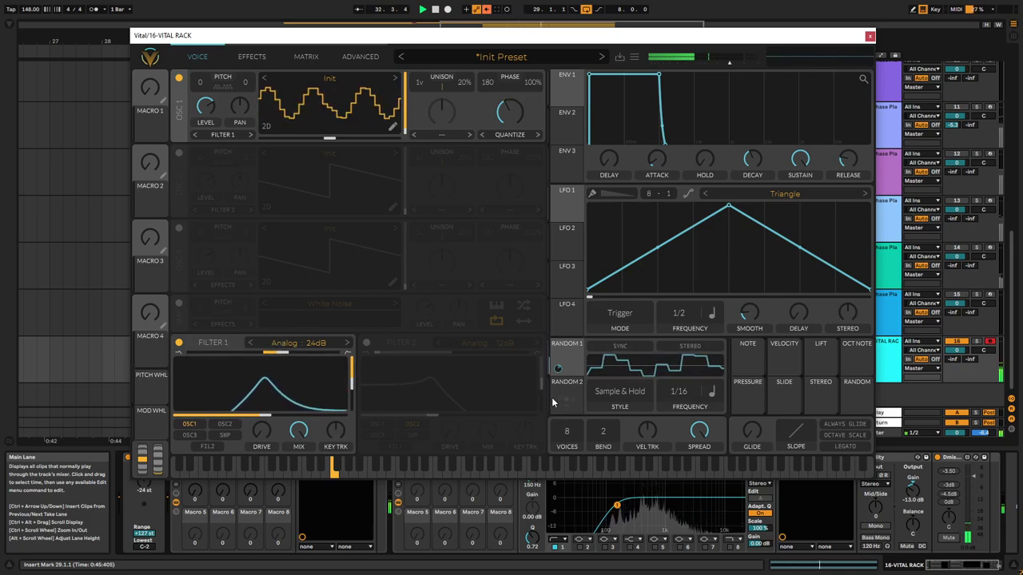
Modulate Filter 1's cutoff with Random 2 by about 60, using the Sample & Hold style at 1/16.
left_click_drag(564, 397, 262, 415)
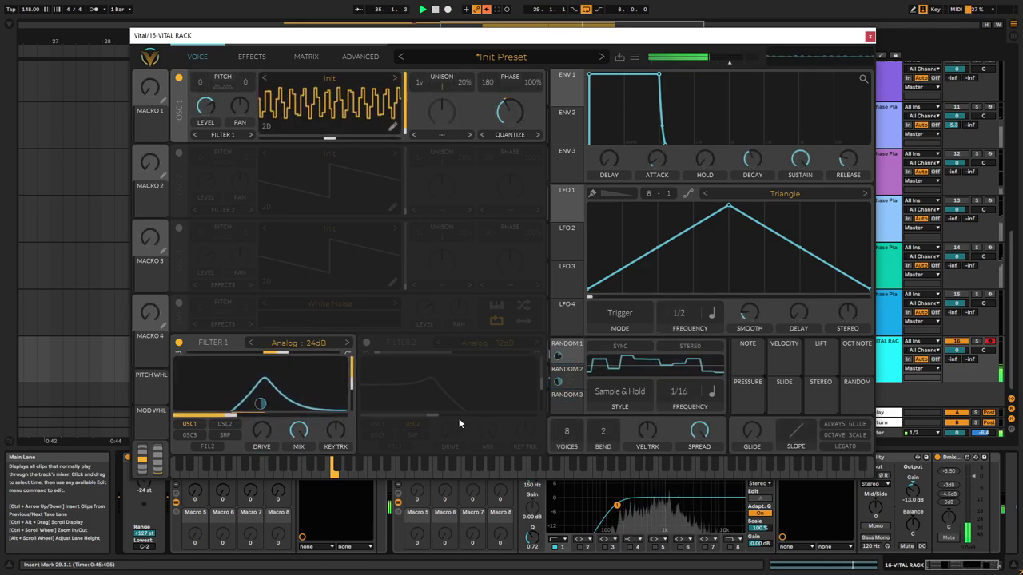
left_click(566, 385)
left_click(619, 394)
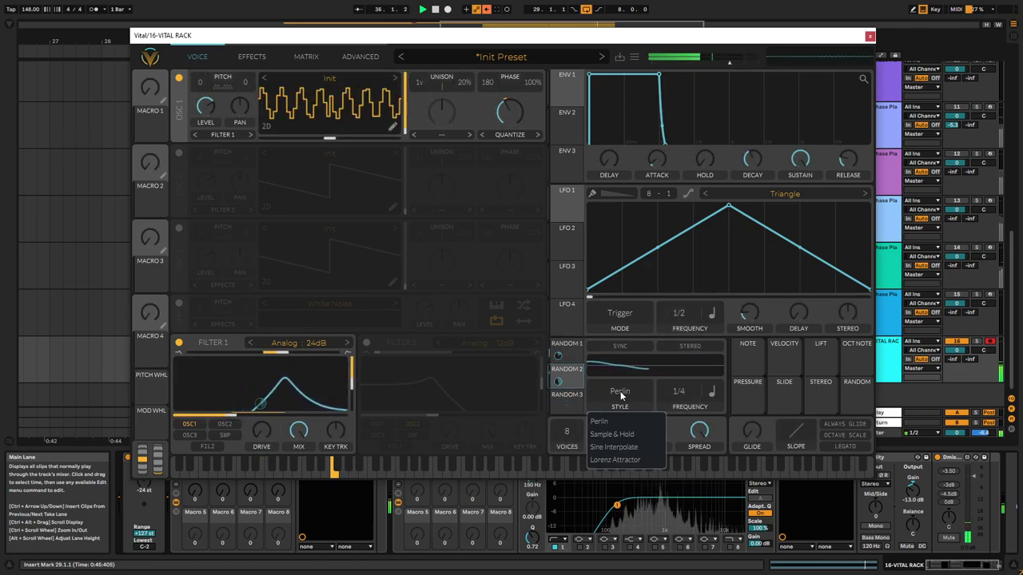
left_click(627, 434)
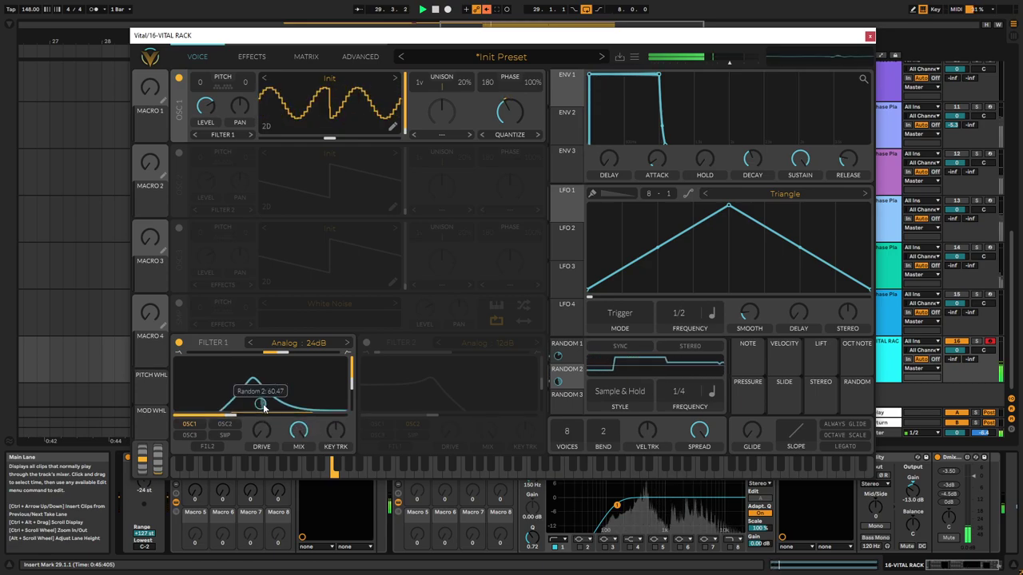
left_click_drag(678, 409, 684, 349)
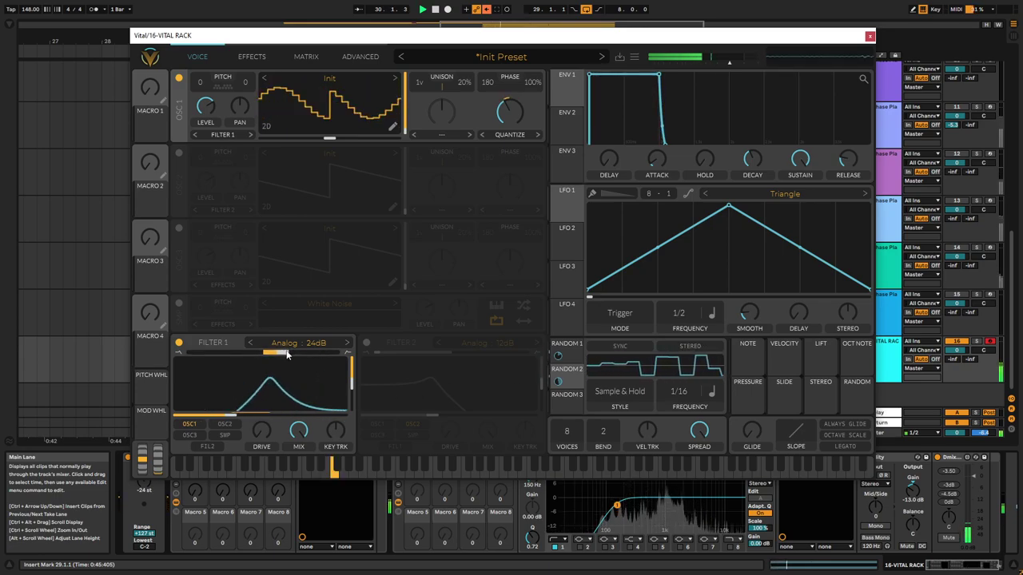
Raise Filter 1's drive and set its blend to the middle for a full band-pass response.
left_click_drag(264, 435, 294, 376)
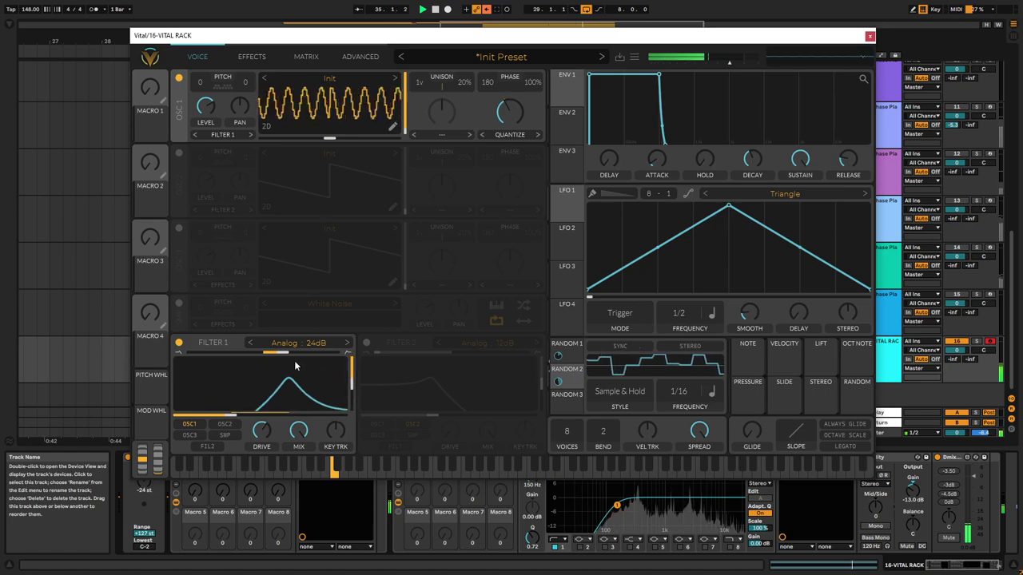
left_click_drag(282, 353, 263, 354)
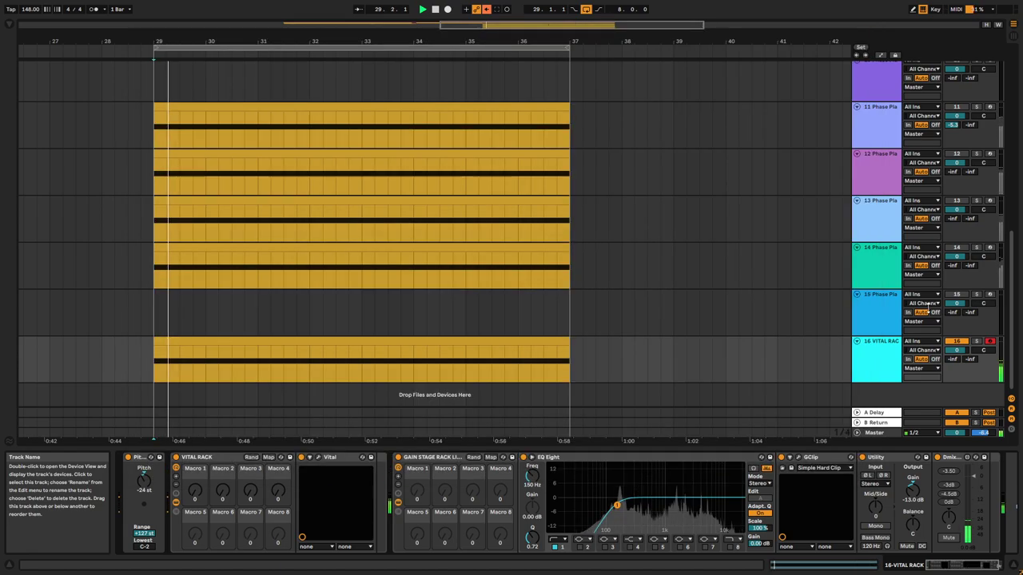
Close the synth window and raise the Utility gain on the VITAL RACK track to -3 dB.
left_click(869, 38)
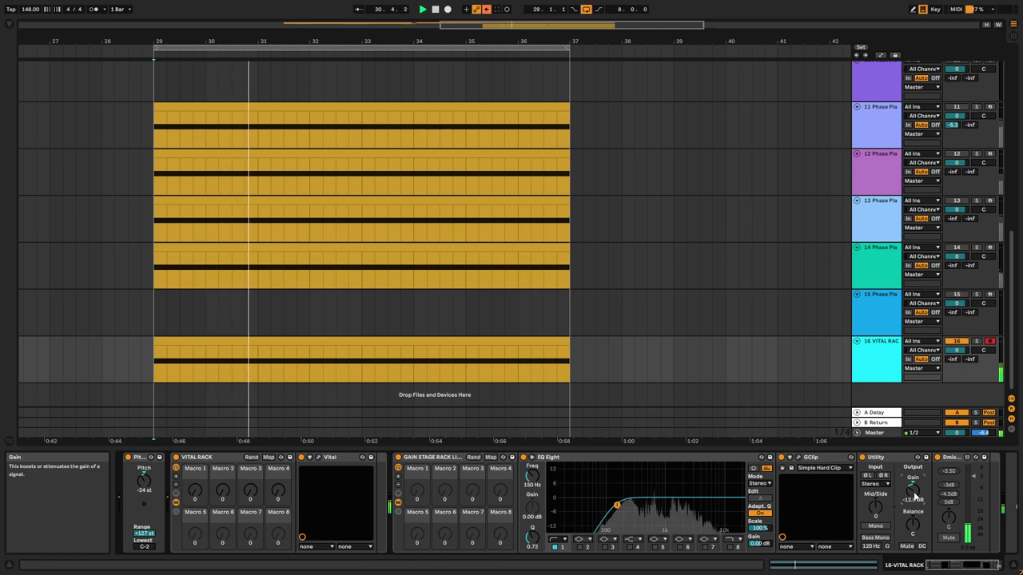
left_click_drag(914, 496, 915, 486)
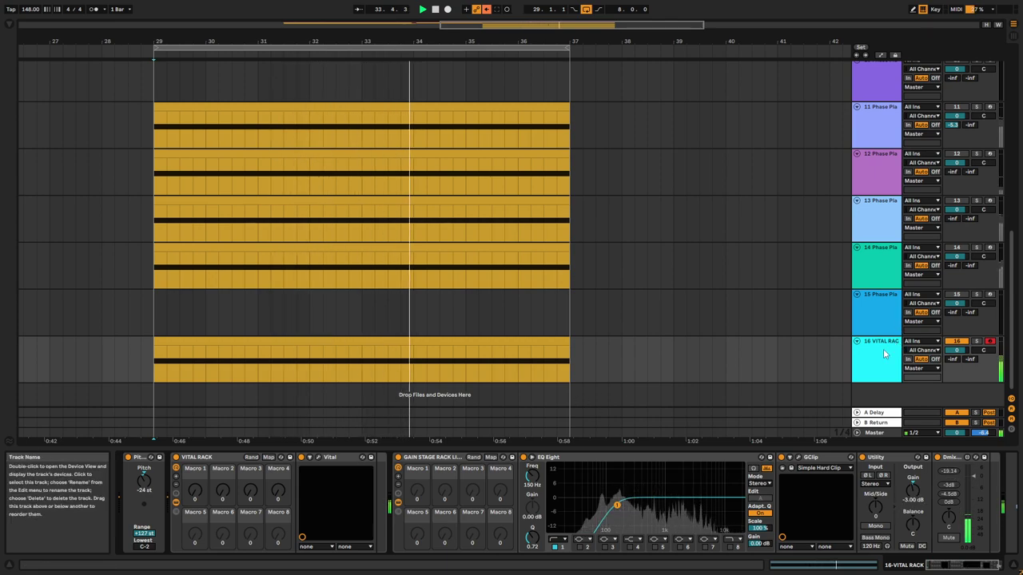
Reopen the Vital synth, enable its Chorus effect and set the chorus frequency to 2/1.
left_click(318, 457)
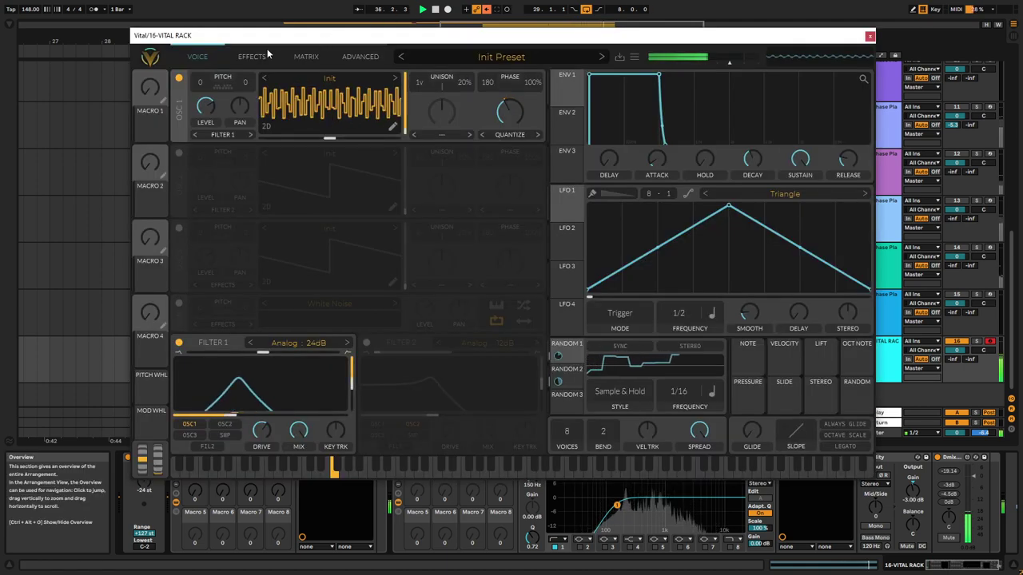
left_click(249, 57)
left_click(180, 79)
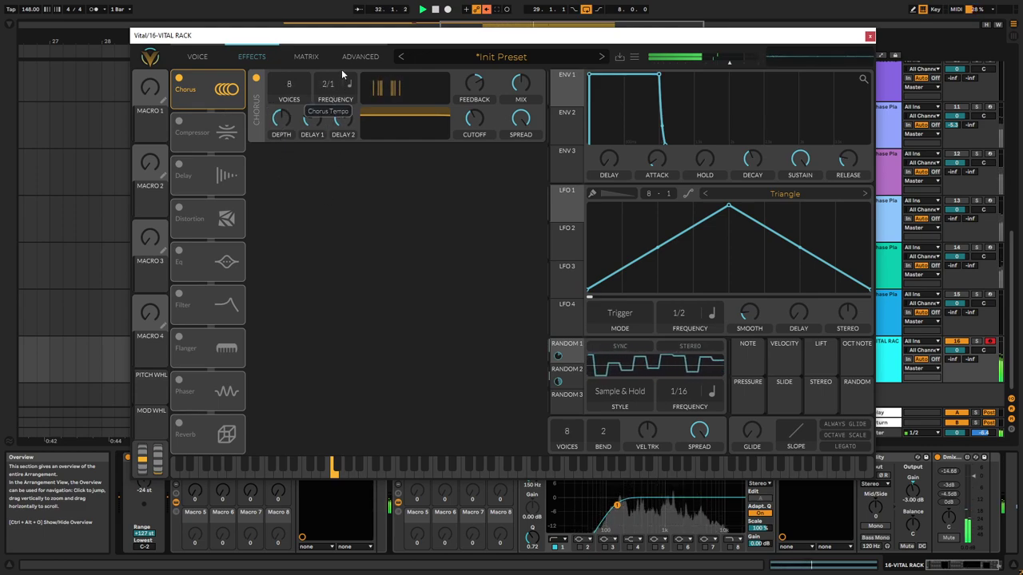
left_click_drag(342, 59, 339, 66)
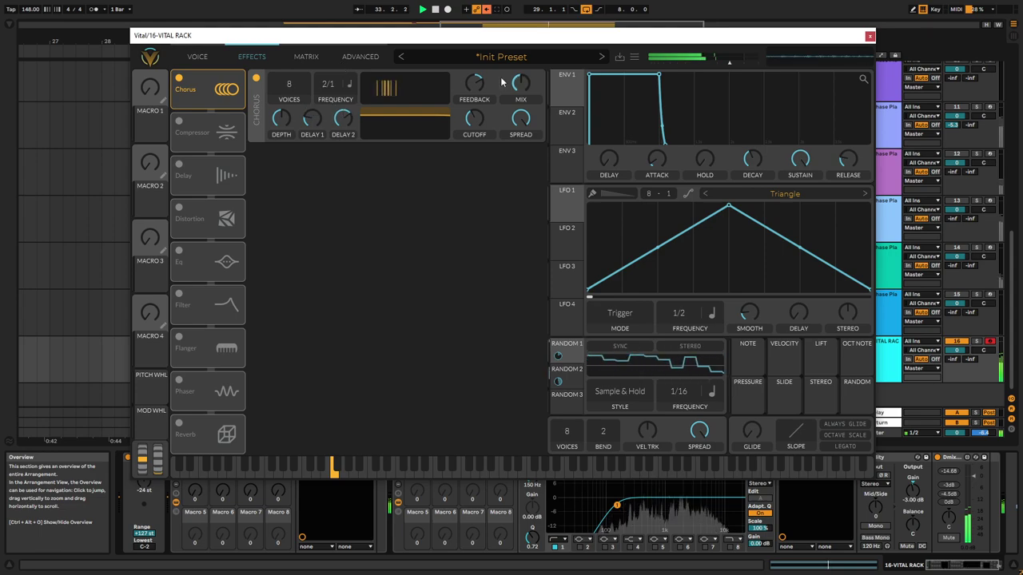
Adjust the chorus feedback, reduce the chorus filter's spread and set its cutoff to about 73.44.
left_click_drag(477, 78, 479, 70)
scroll(476, 84, "up", 2)
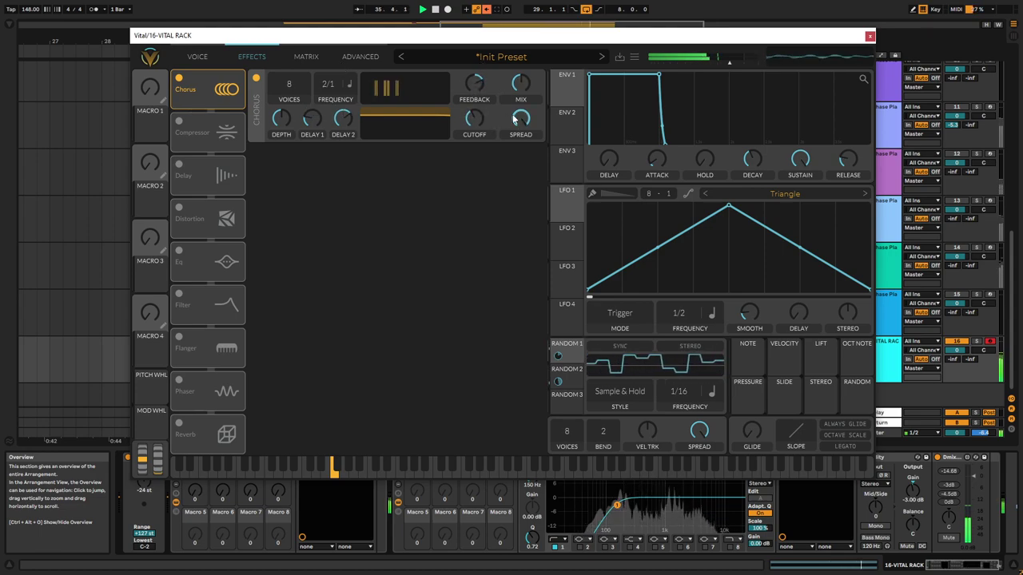
mouse_move(476, 113)
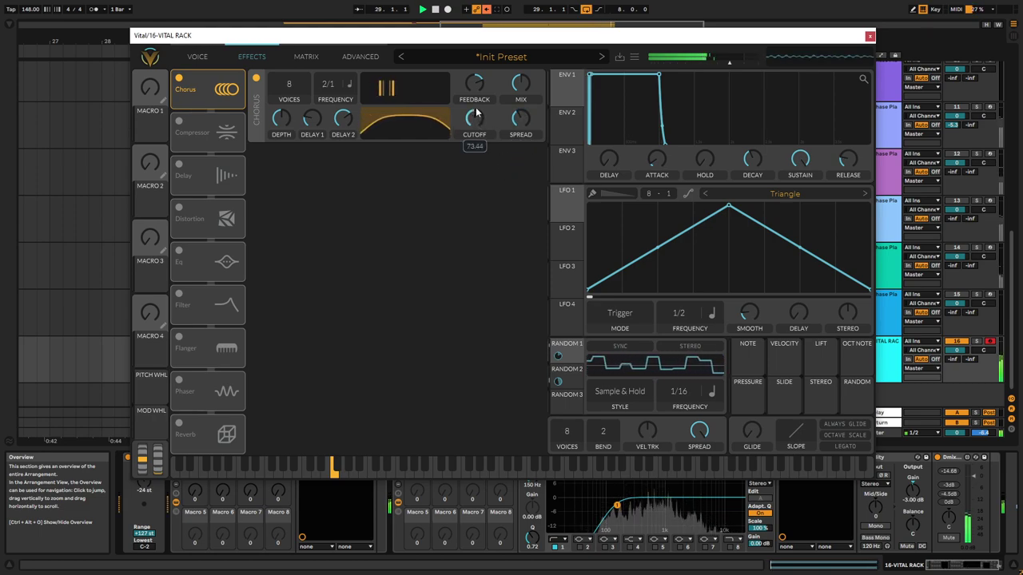
mouse_move(275, 145)
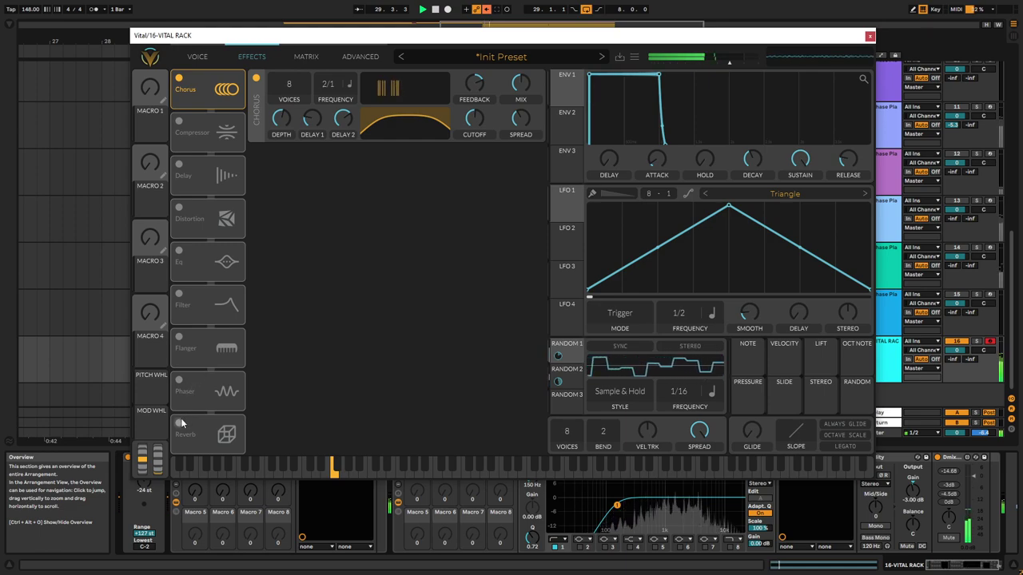
Enable the Delay effect at a dotted 1/8 frequency, raising its filter cutoff and reducing its spread.
left_click(182, 167)
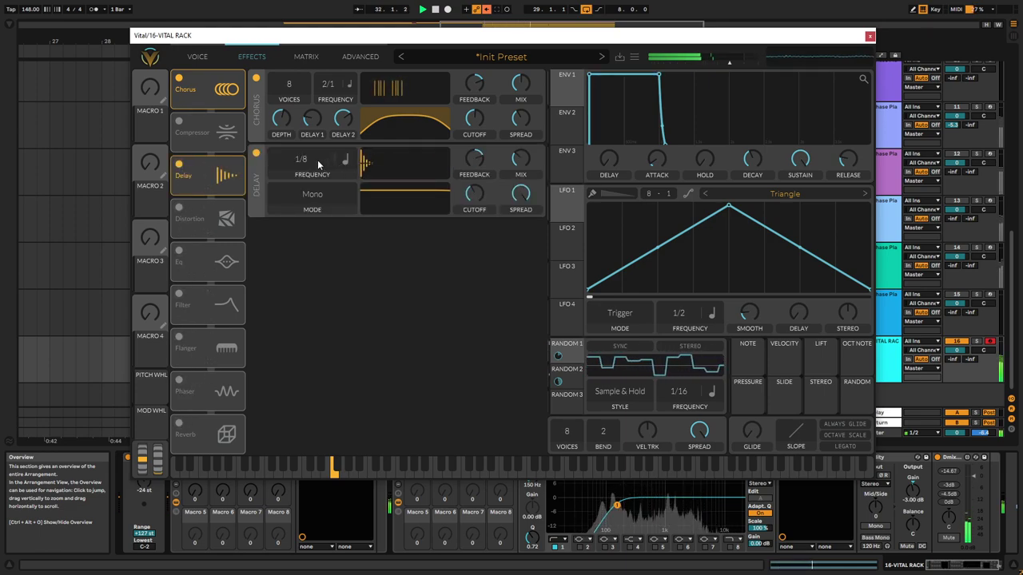
left_click(344, 161)
left_click(366, 206)
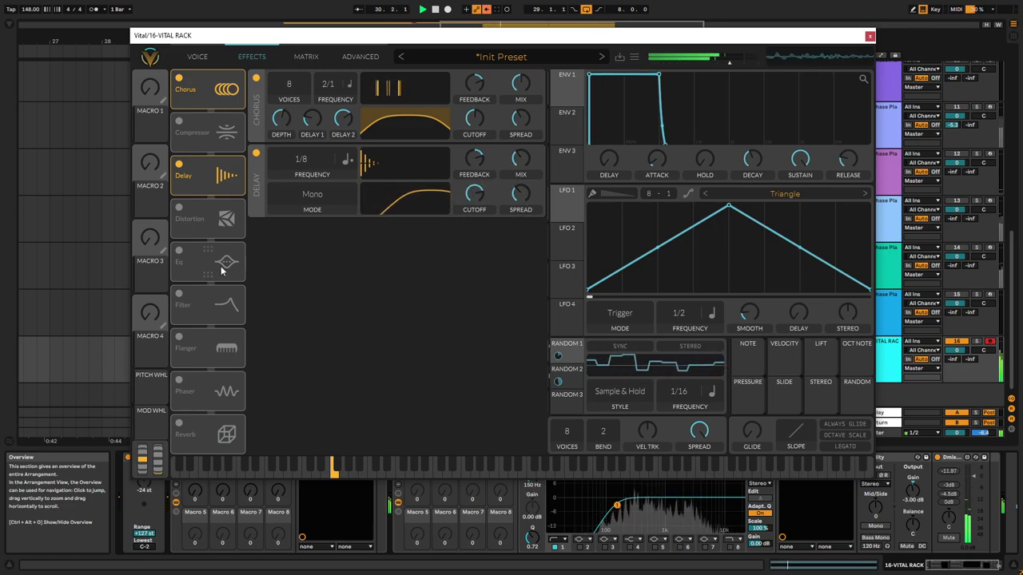
Enable the Reverb effect and raise its low cutoff and pre low cut.
left_click(179, 425)
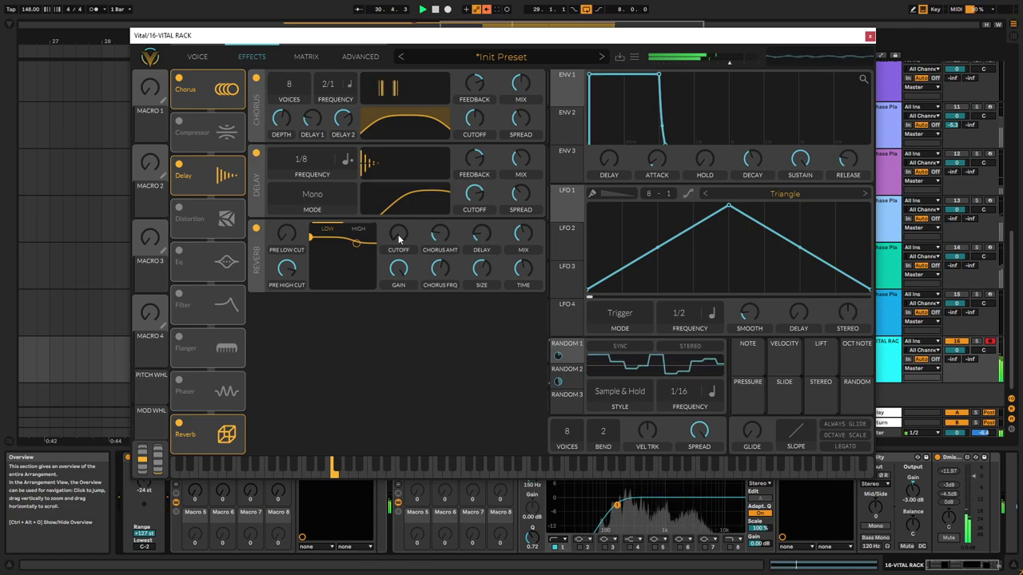
left_click_drag(399, 237, 404, 209)
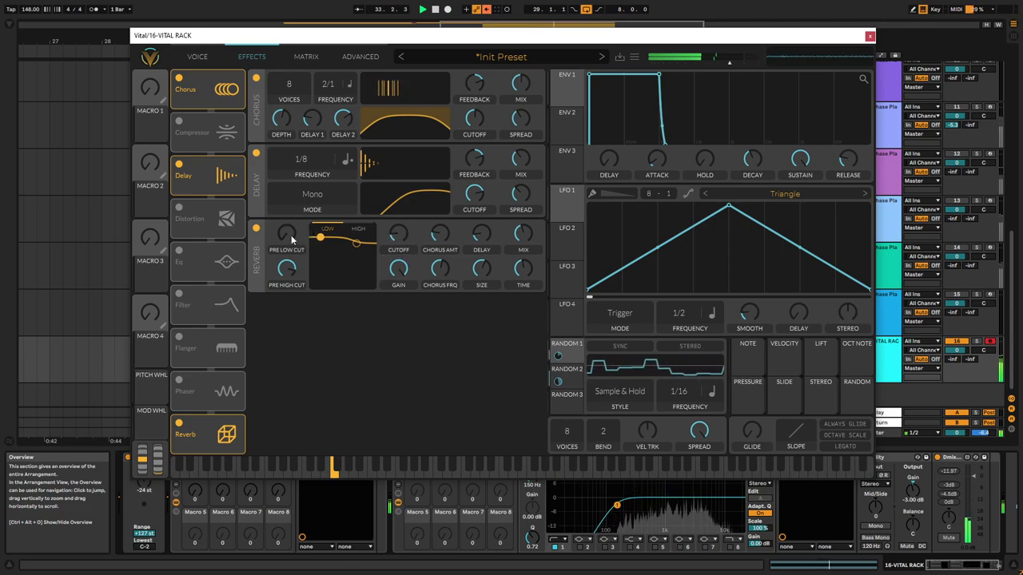
left_click_drag(291, 235, 298, 196)
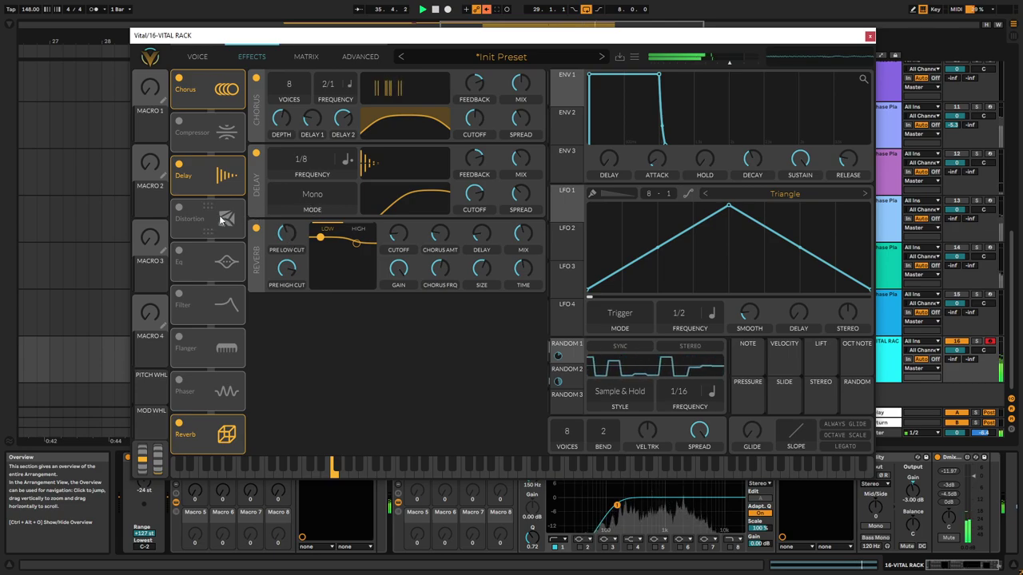
Modulate oscillator 1's pitch transpose with Random 3 as a bipolar modulation, using the Sample & Hold style at 1/16.
left_click(199, 56)
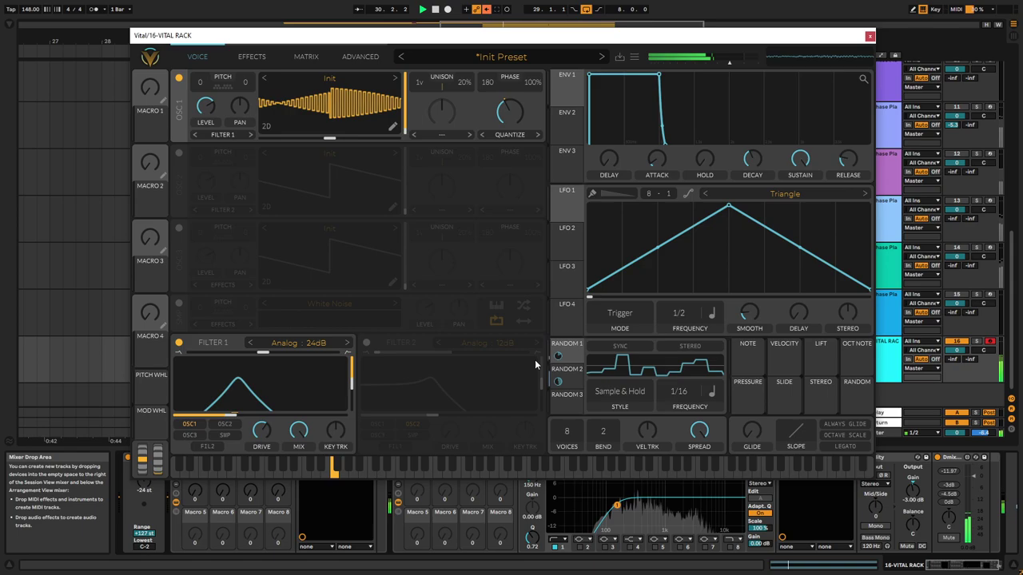
left_click(566, 394)
left_click(667, 388)
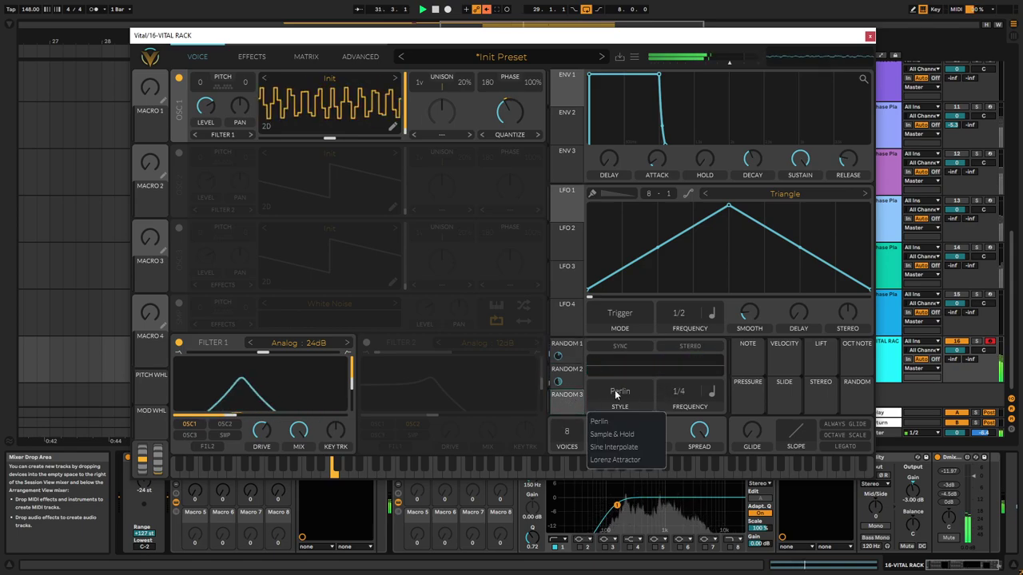
left_click(611, 429)
left_click_drag(572, 396, 204, 104)
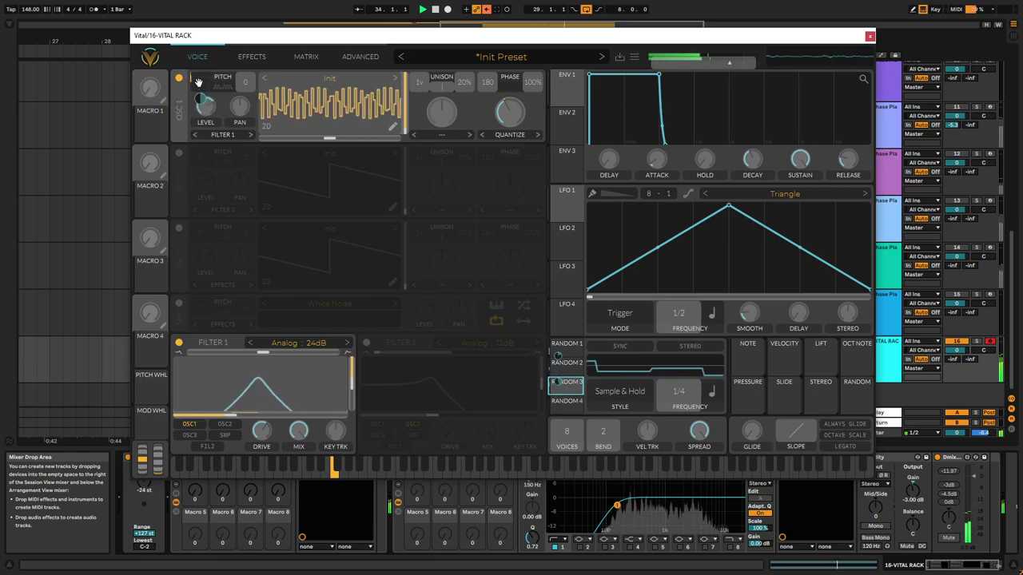
right_click(207, 105)
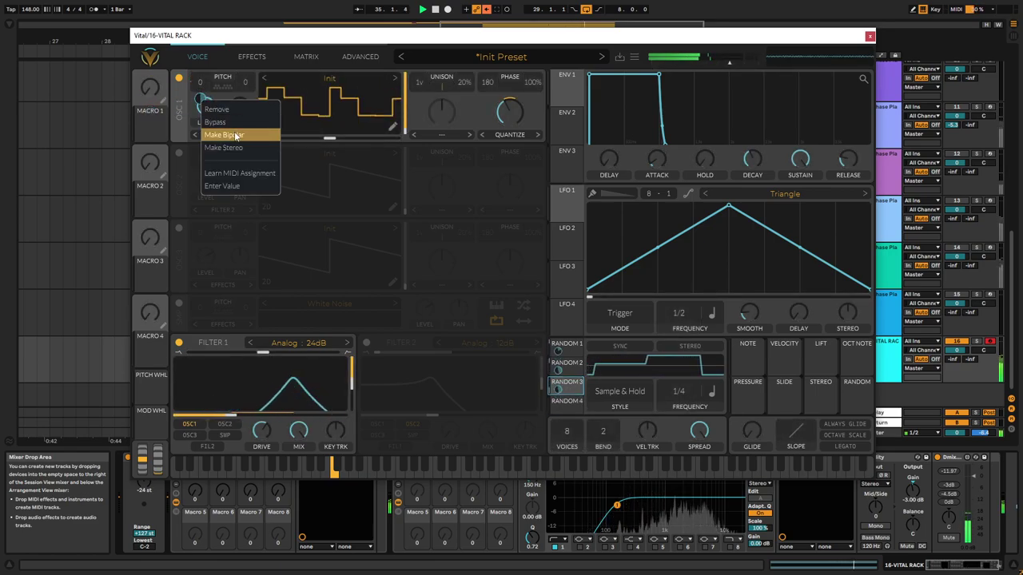
left_click(225, 134)
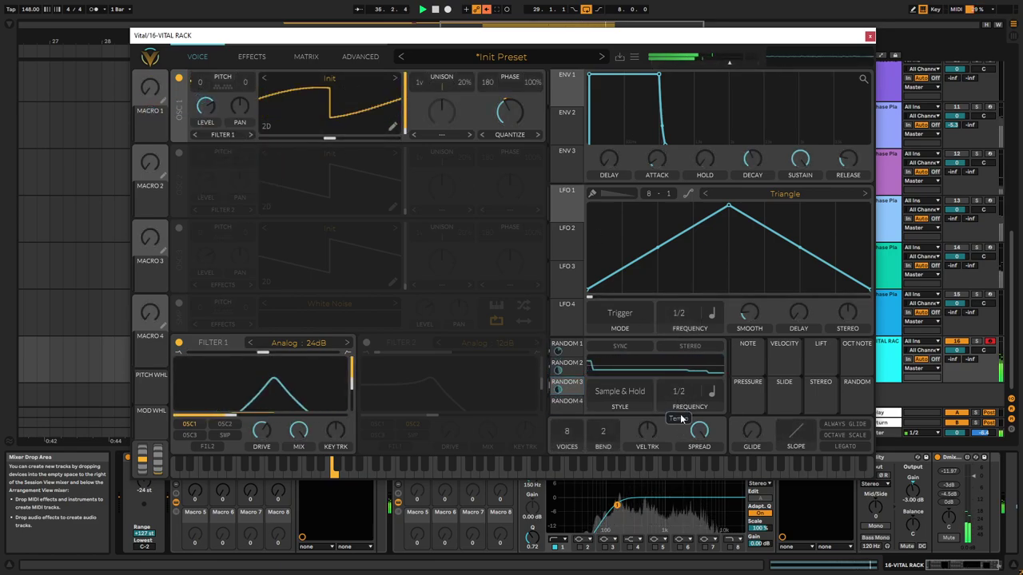
left_click_drag(680, 400, 689, 354)
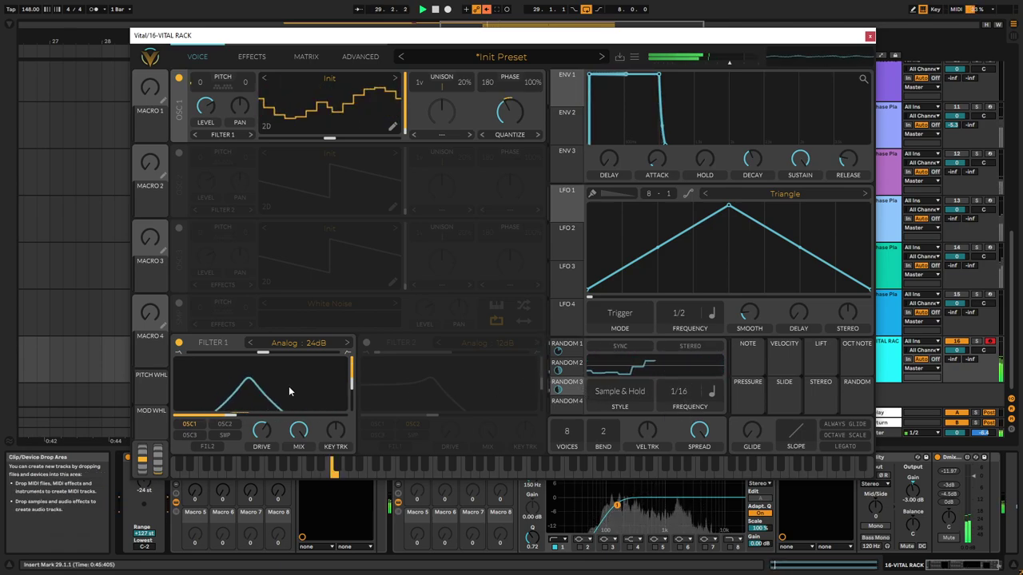
Enable Filter 2 and set its type to Comb: Low High Flange+.
left_click(367, 342)
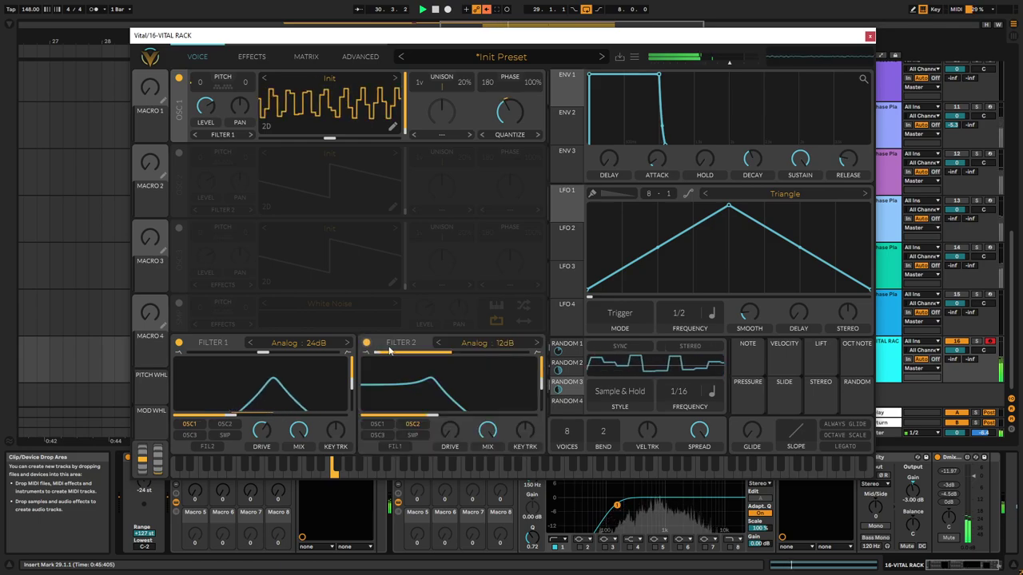
left_click(489, 343)
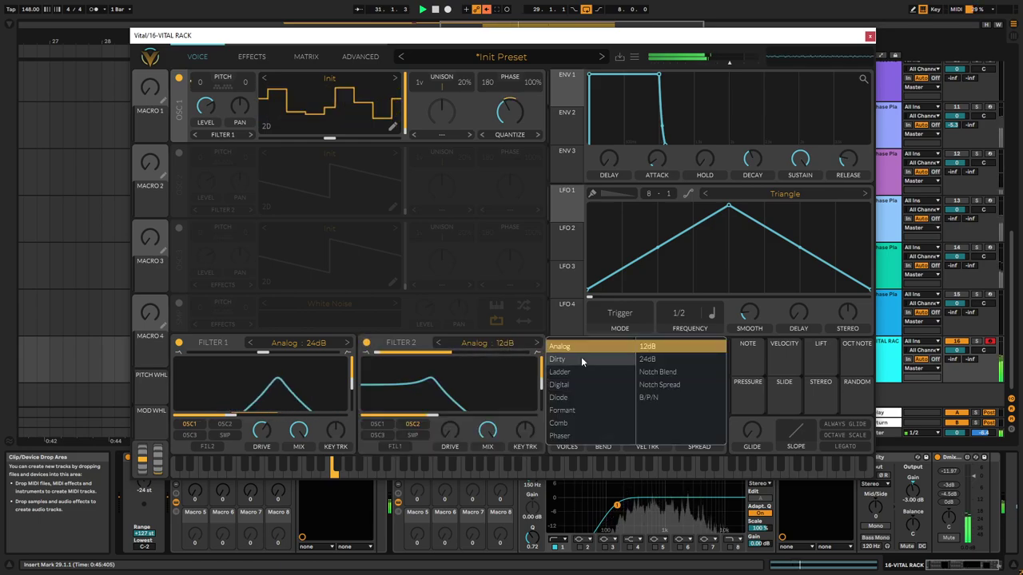
left_click(576, 423)
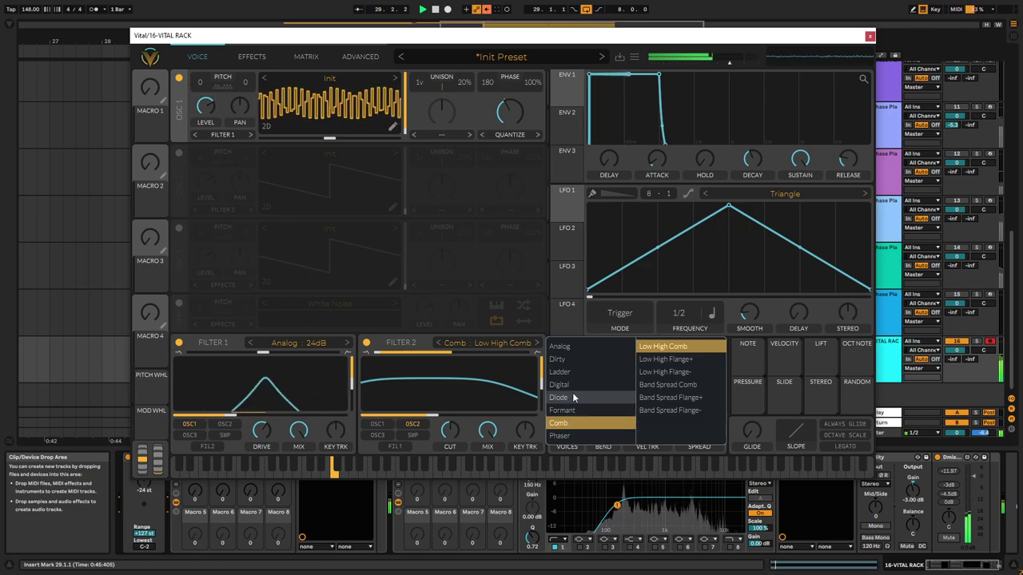
left_click(677, 359)
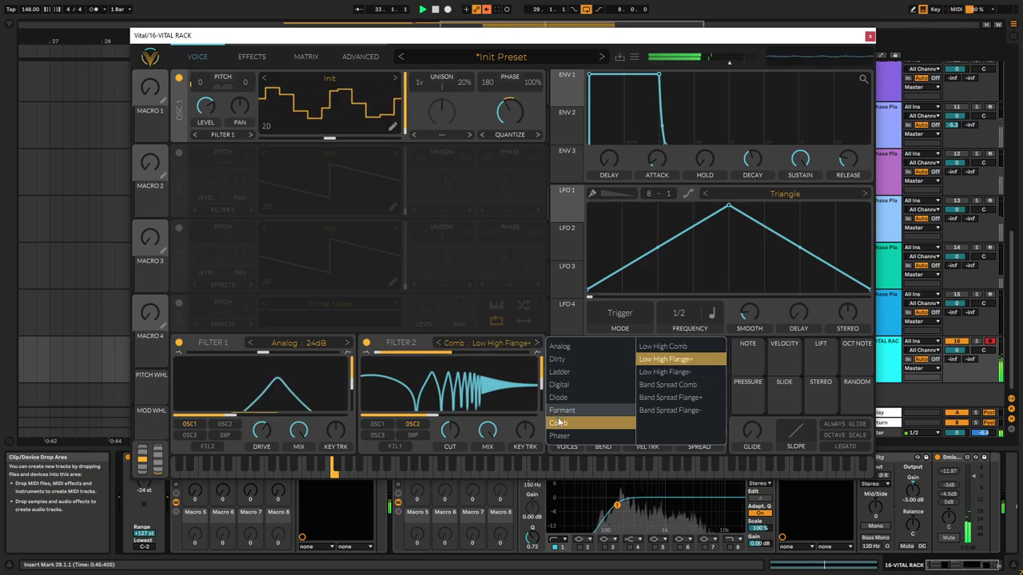
left_click(666, 360)
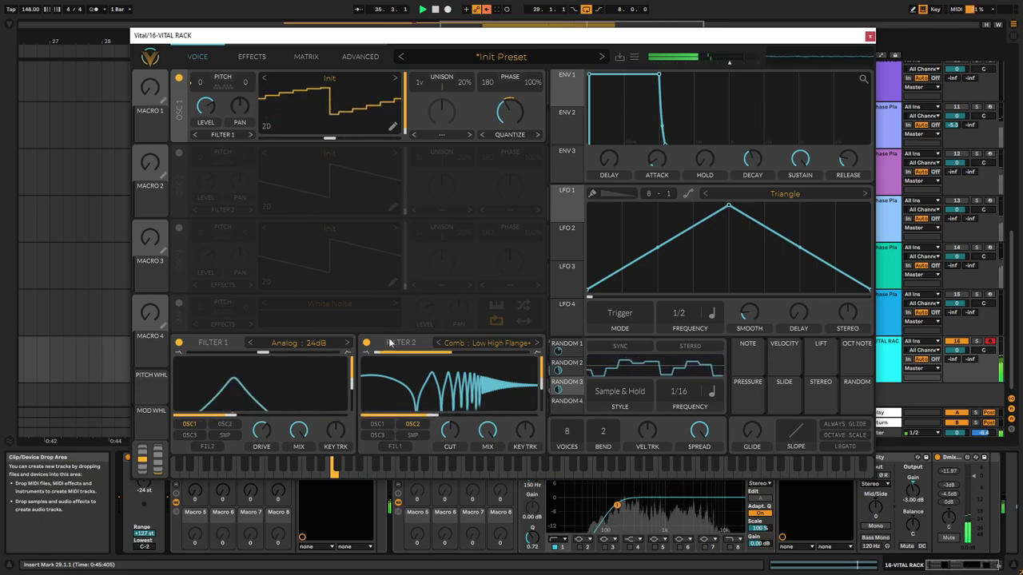
Route Filter 1 into Filter 2 and sweep Filter 2's cutoff, leaving it slightly below the middle of its range.
left_click(403, 447)
left_click_drag(433, 415, 412, 417)
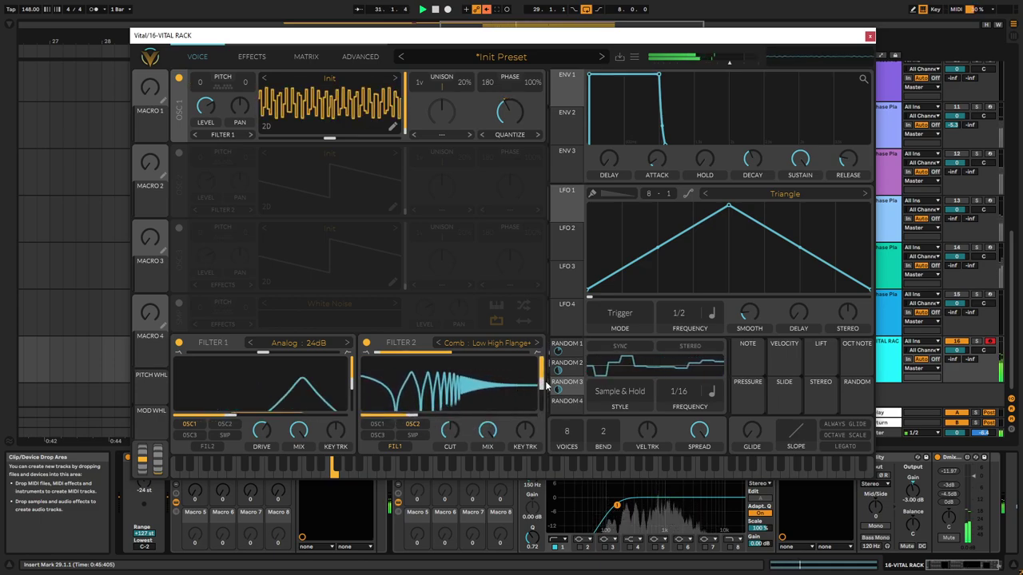
left_click(474, 417)
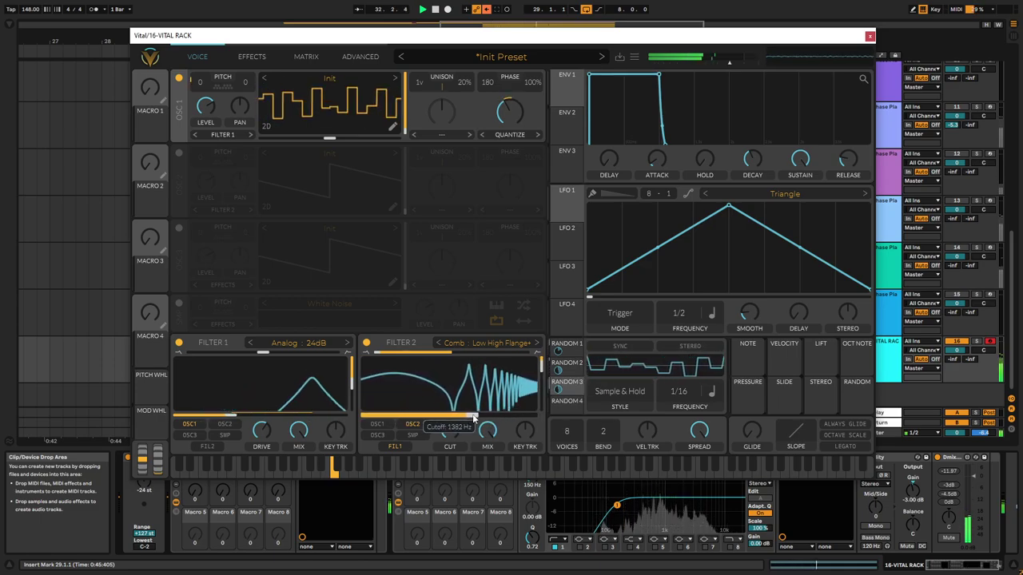
left_click_drag(474, 417, 434, 416)
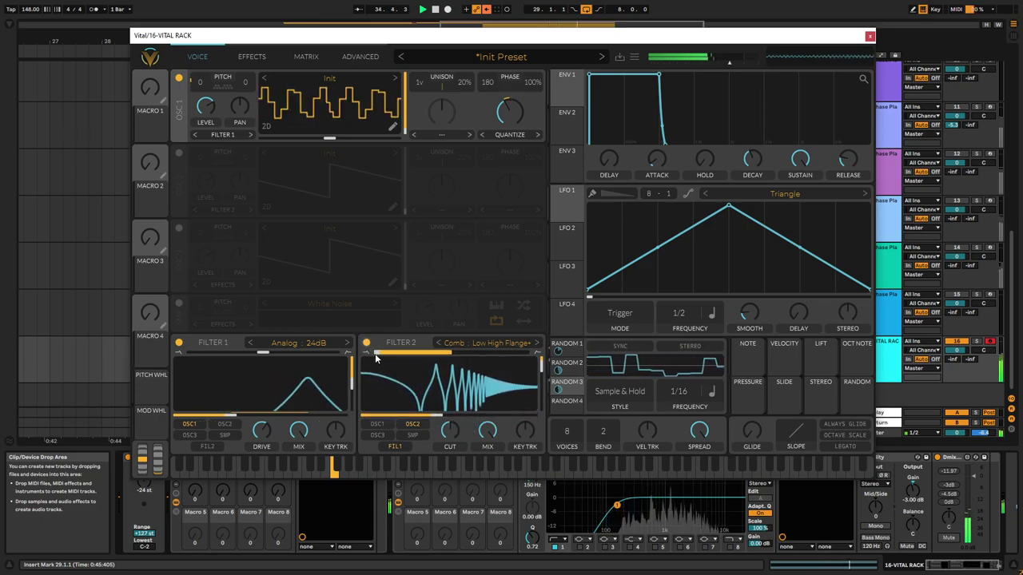
Set Filter 2's blend to 1.000, lower its resonance and raise its cutoff slightly.
left_click_drag(376, 355, 449, 364)
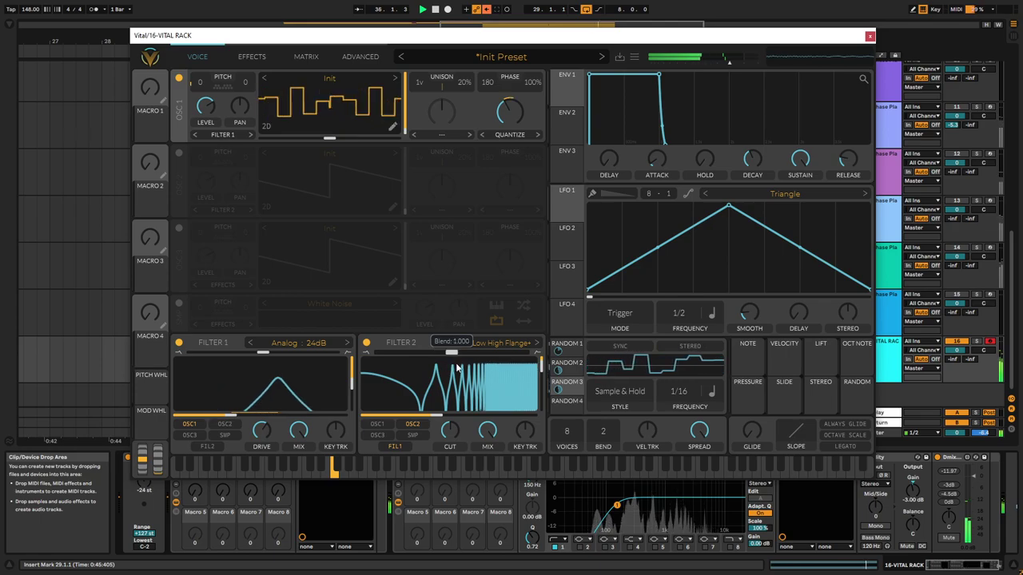
left_click_drag(539, 371, 540, 391)
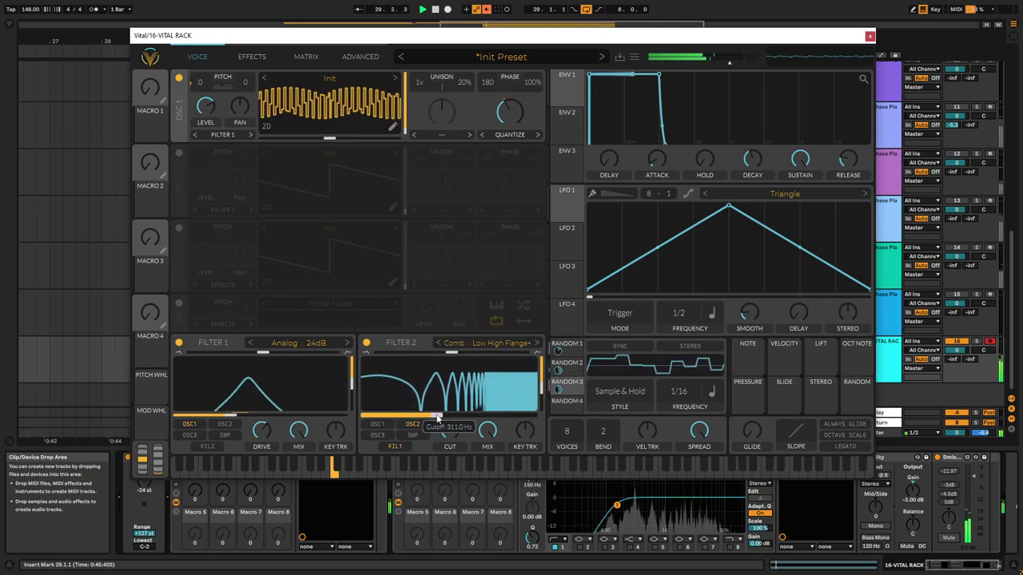
mouse_move(437, 418)
left_mouse_down()
mouse_move(397, 417)
mouse_move(483, 420)
mouse_move(401, 417)
mouse_move(446, 410)
left_mouse_up()
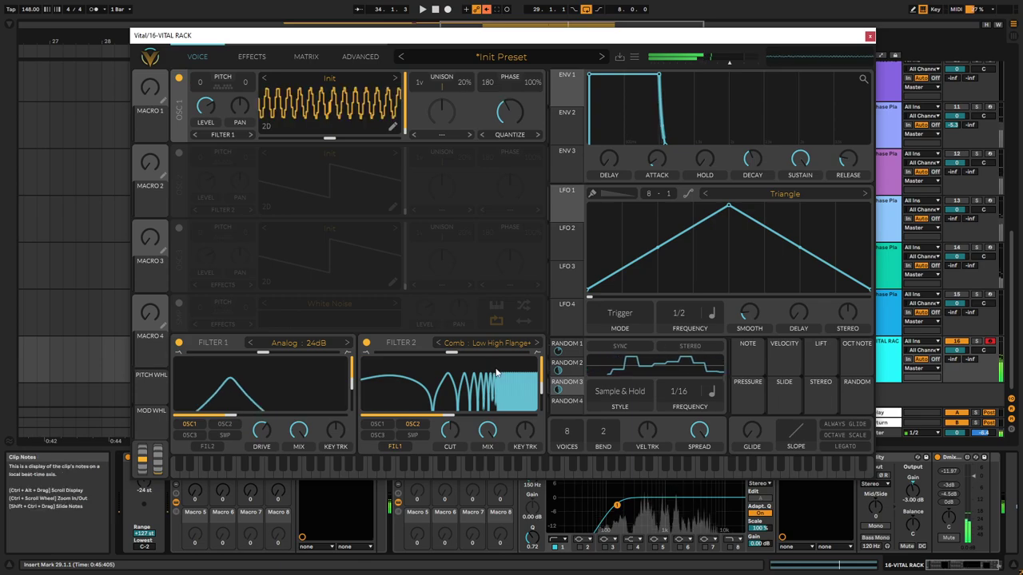